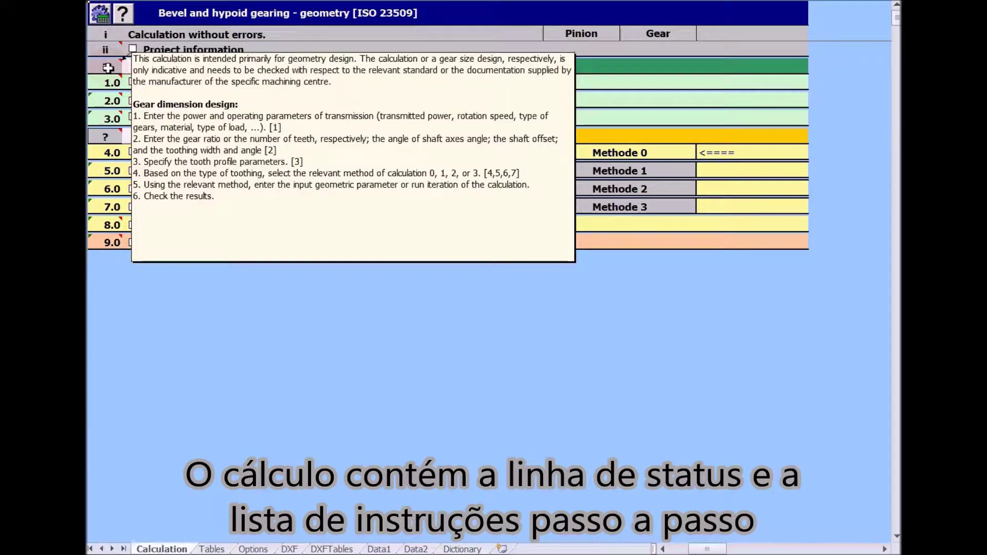
- Expand section 1.0, the basic input parameters
left_click(133, 83)
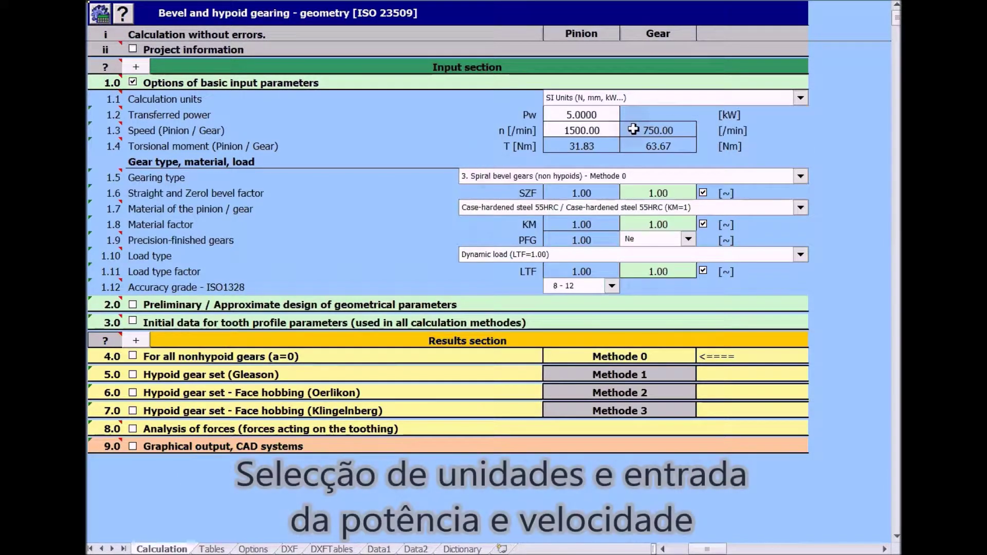
- Keep SI units, set transferred power to 20 kW, and keep the spiral bevel gearing type
left_click(675, 98)
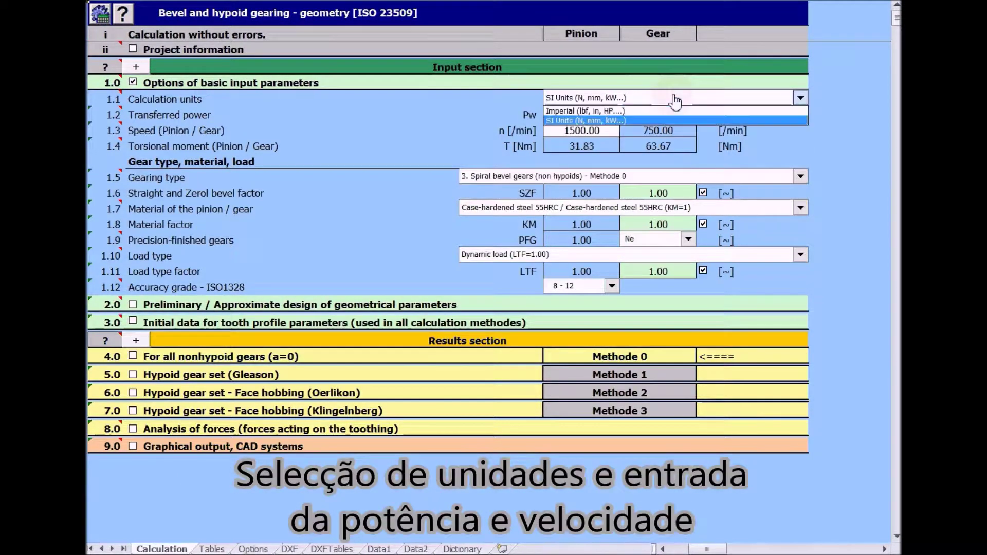
left_click(669, 120)
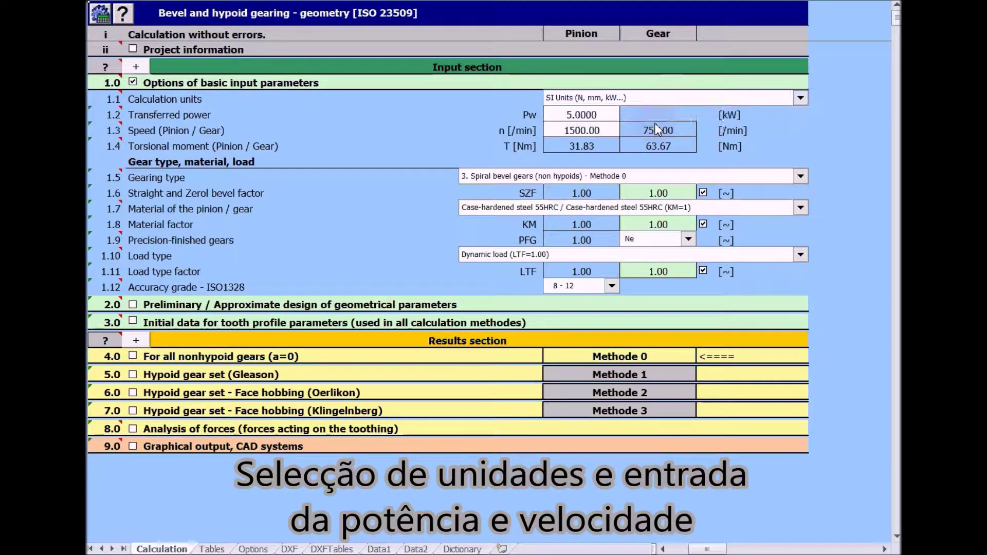
left_click(587, 113)
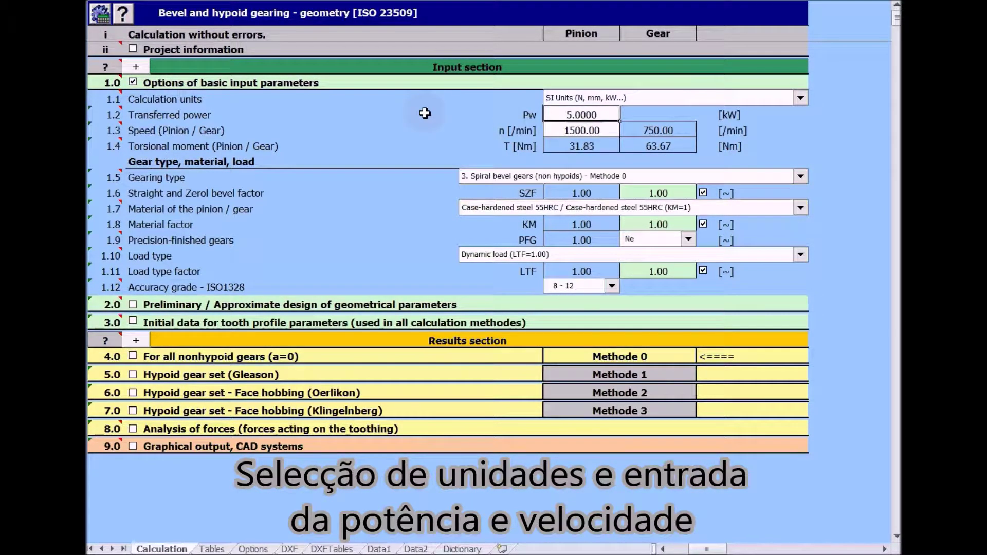
type("20")
key("Return")
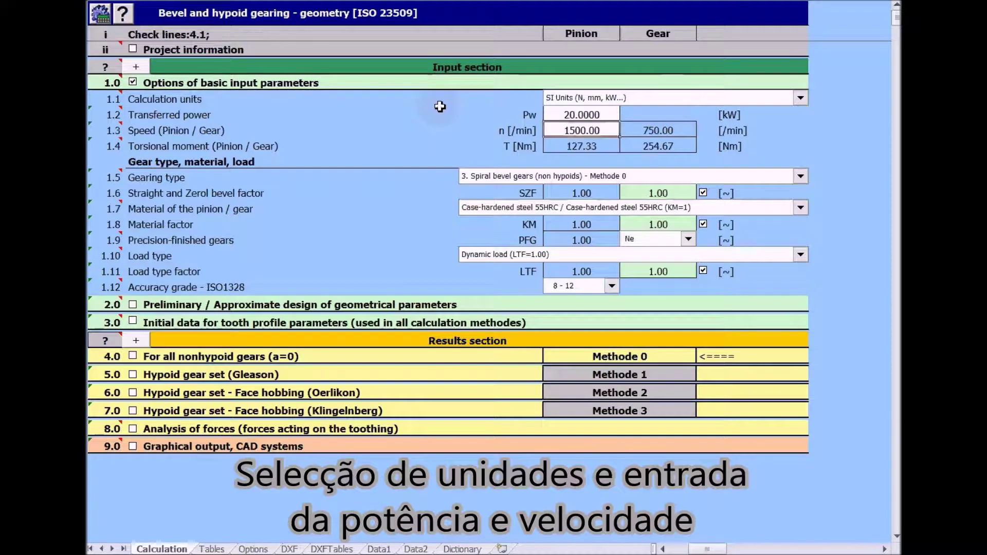
left_click(555, 177)
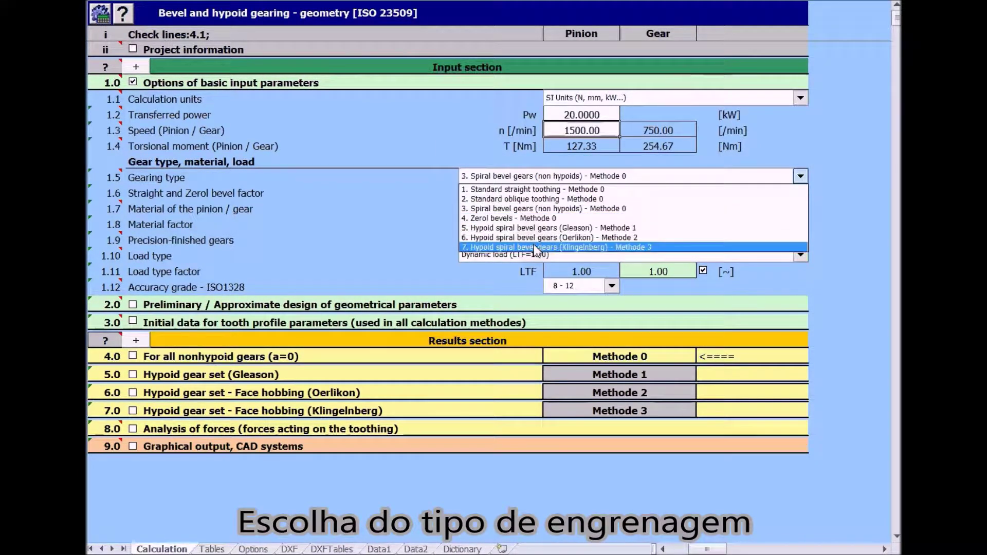
left_click(541, 212)
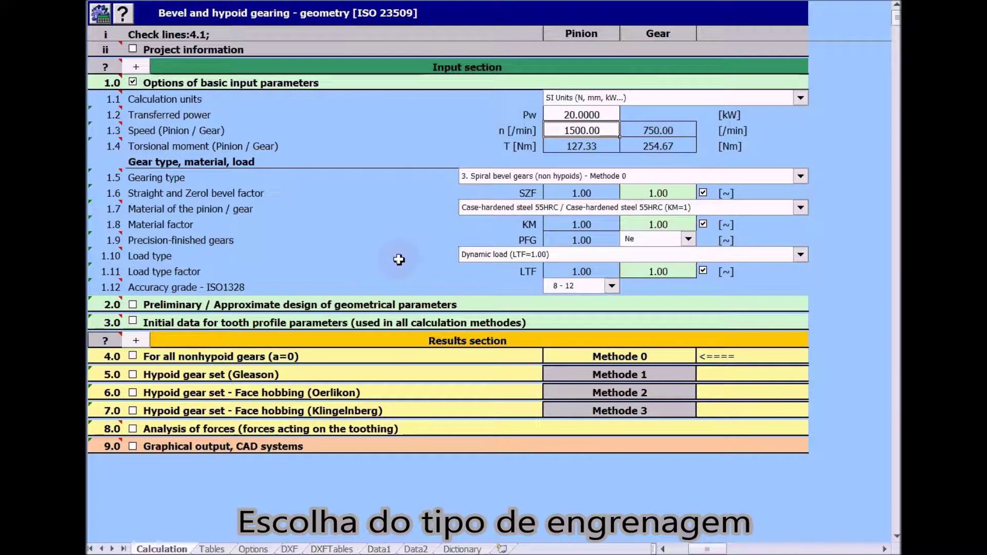
- In section 2.0, set transmission ratio 3 and 15 pinion teeth, giving a 45-tooth gear
left_click(132, 305)
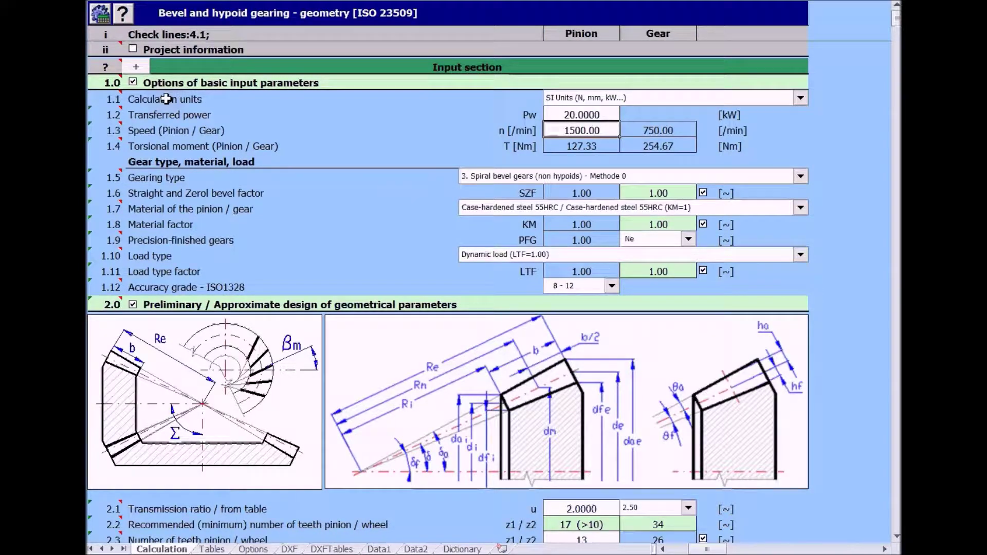
left_click(133, 82)
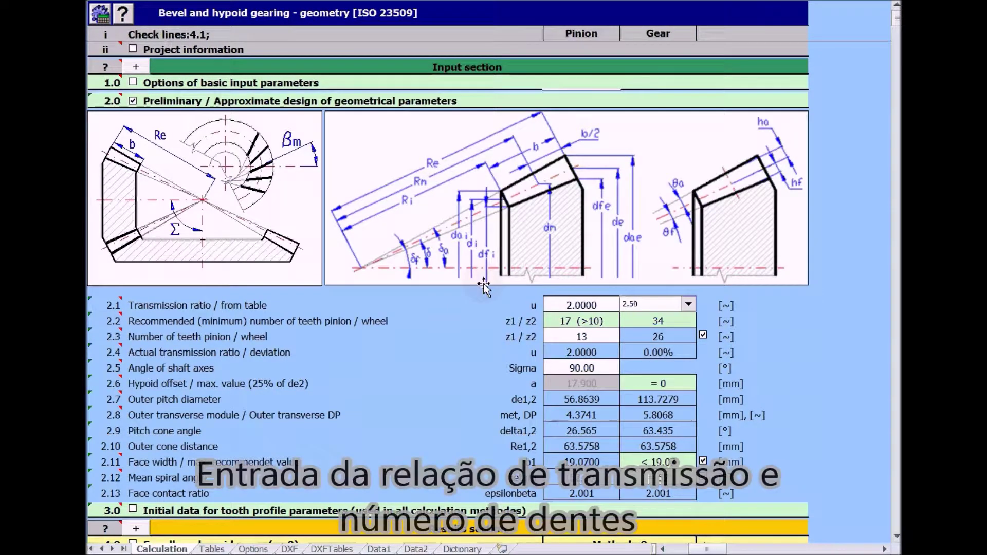
left_click(580, 308)
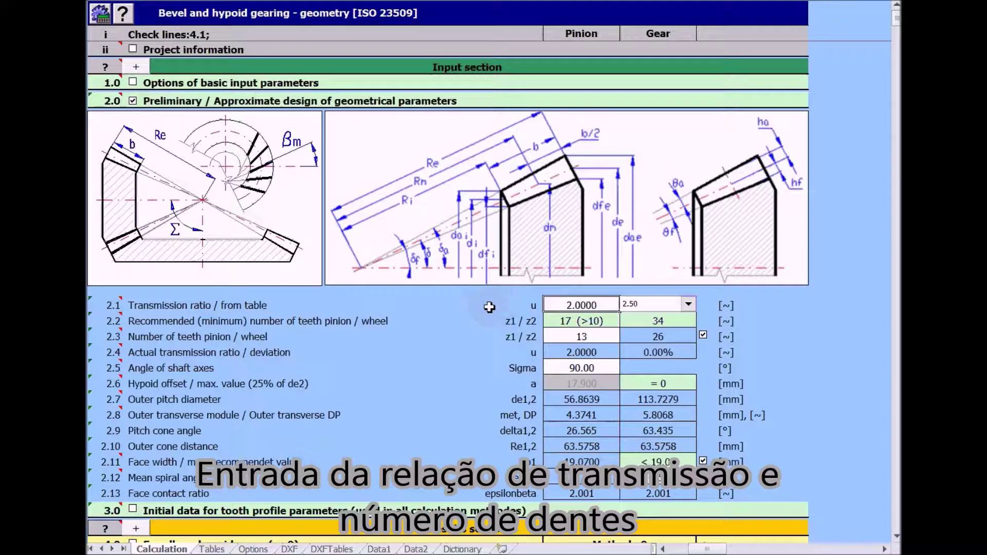
type("3")
key("Return")
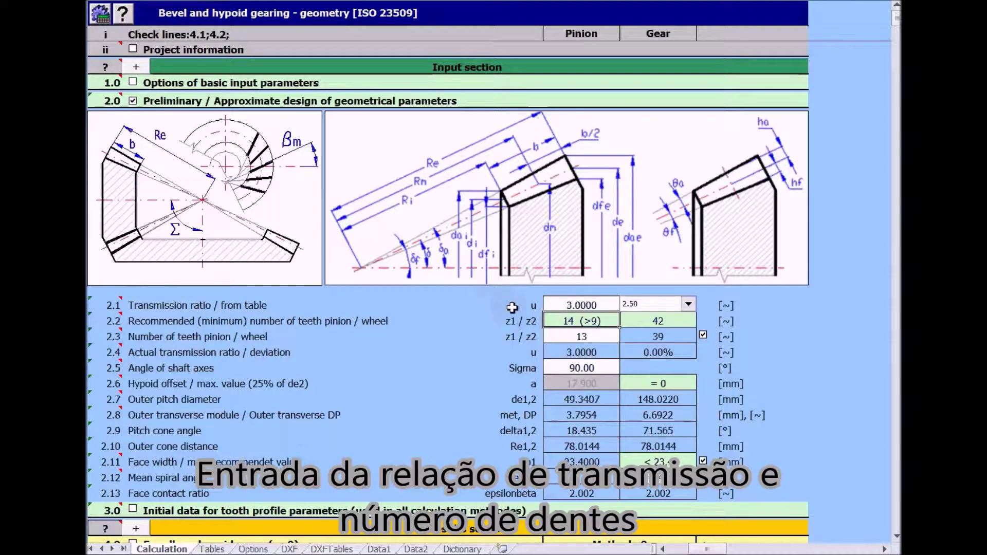
left_click(575, 338)
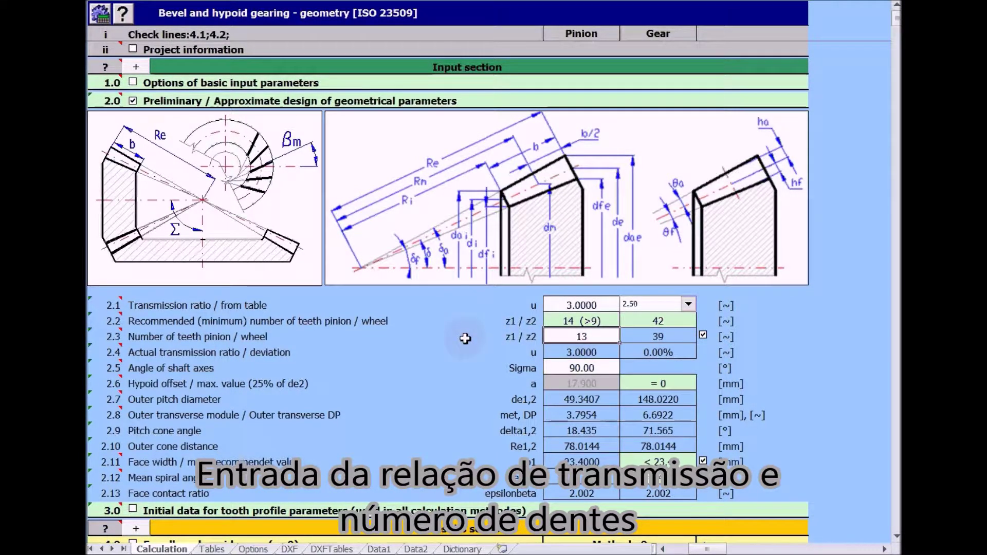
type("1")
key("Return")
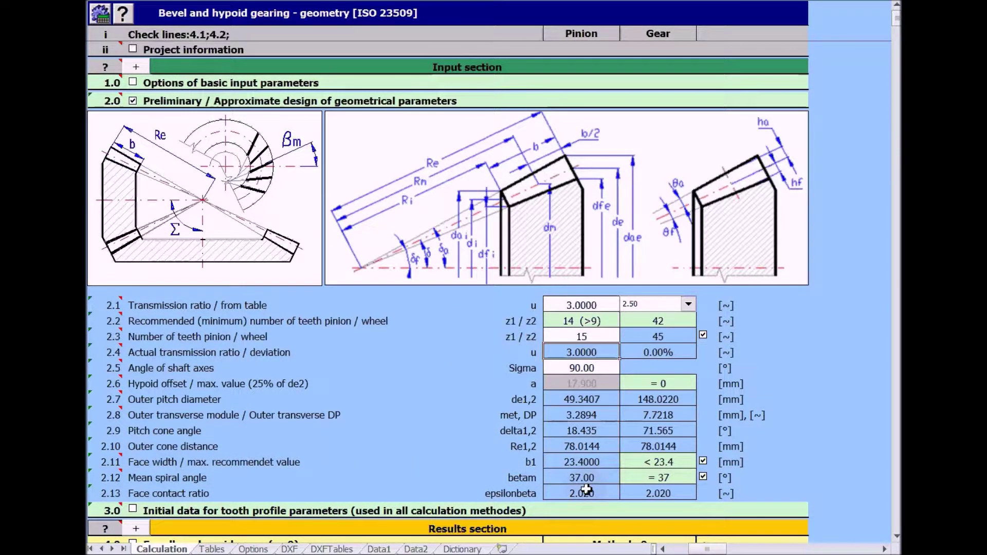
left_click(133, 101)
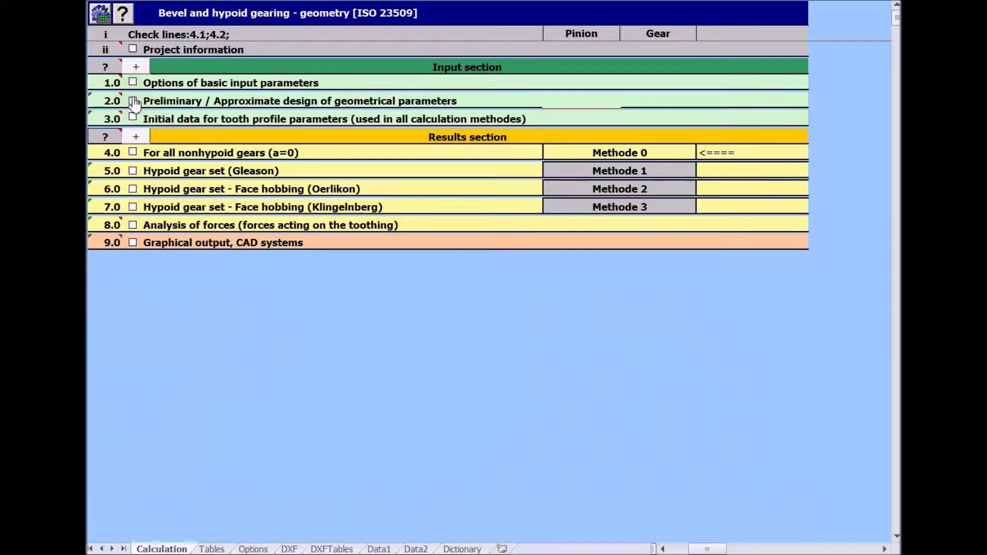
- Use Type I (European Standards) tooth profile data and apply the recommended profile values
left_click(133, 117)
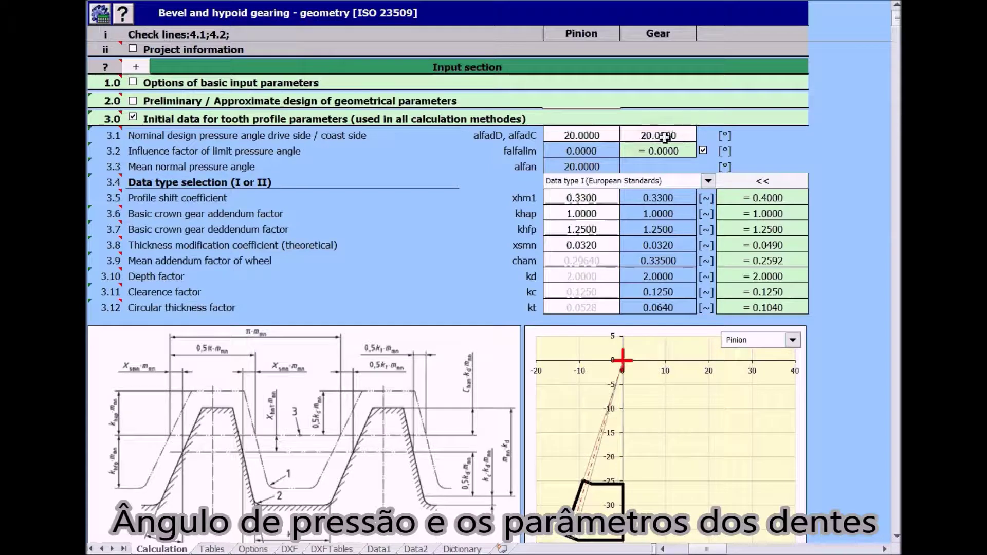
left_click(644, 180)
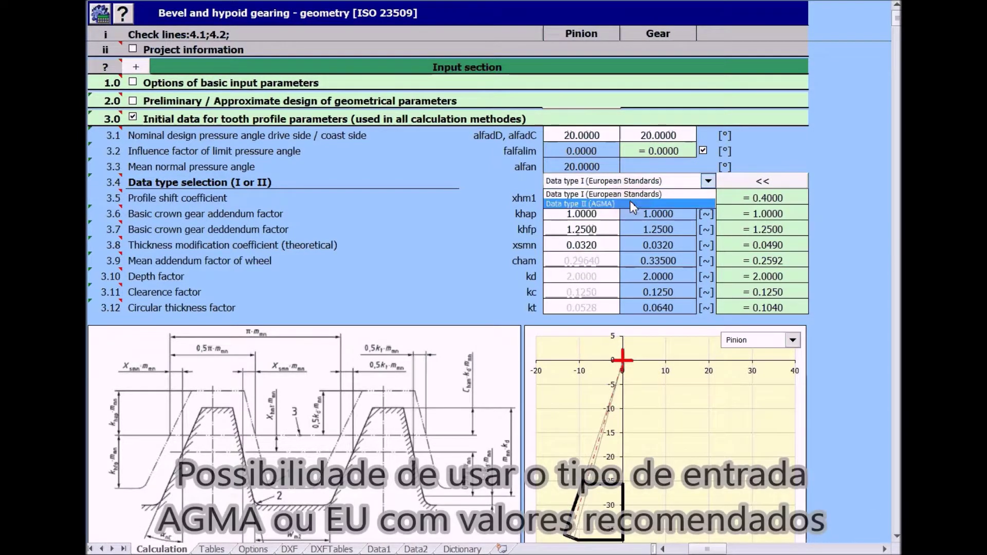
left_click(630, 200)
left_click(632, 180)
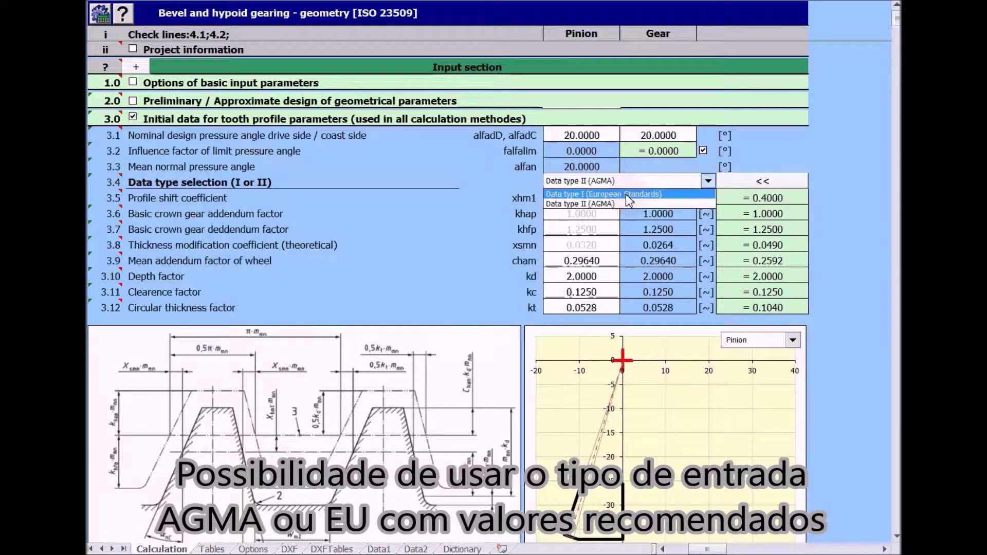
left_click(625, 194)
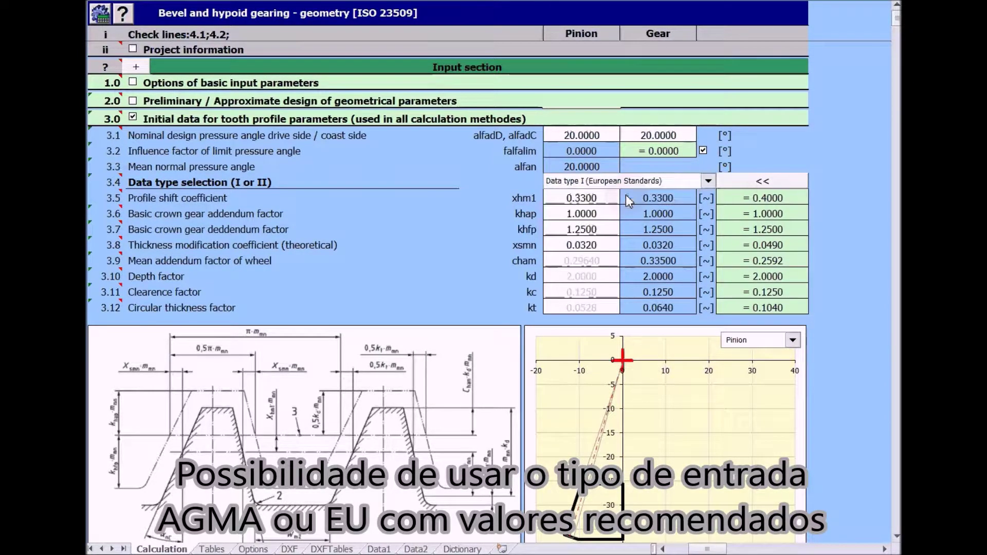
left_click(766, 185)
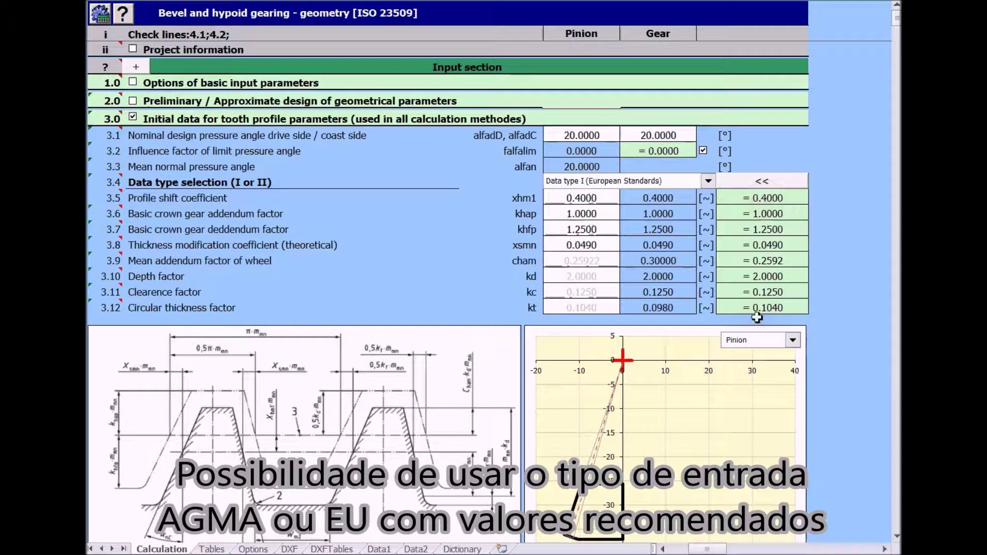
- Preview the gear, then the pinion tooth profile chart, and collapse section 3.0
left_click(748, 341)
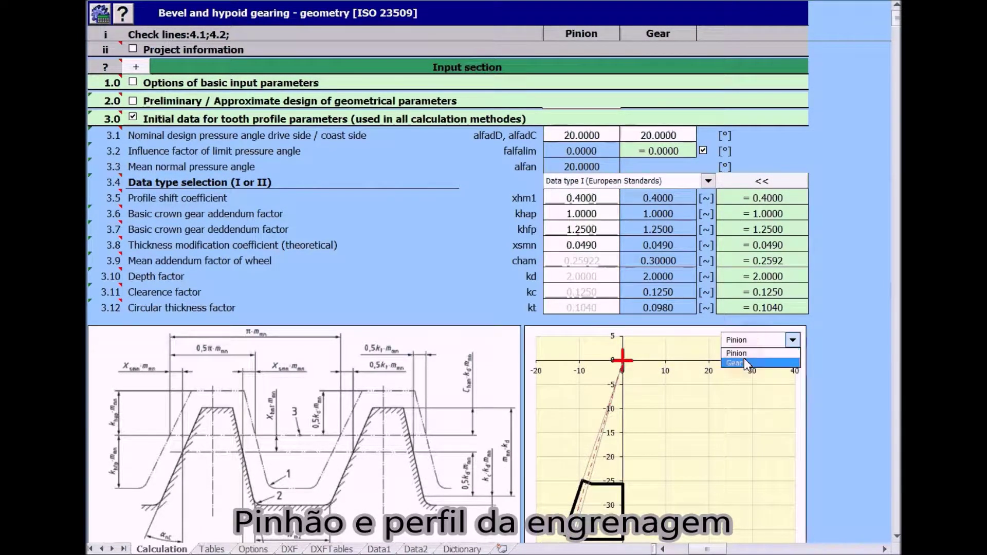
left_click(745, 361)
left_click(754, 344)
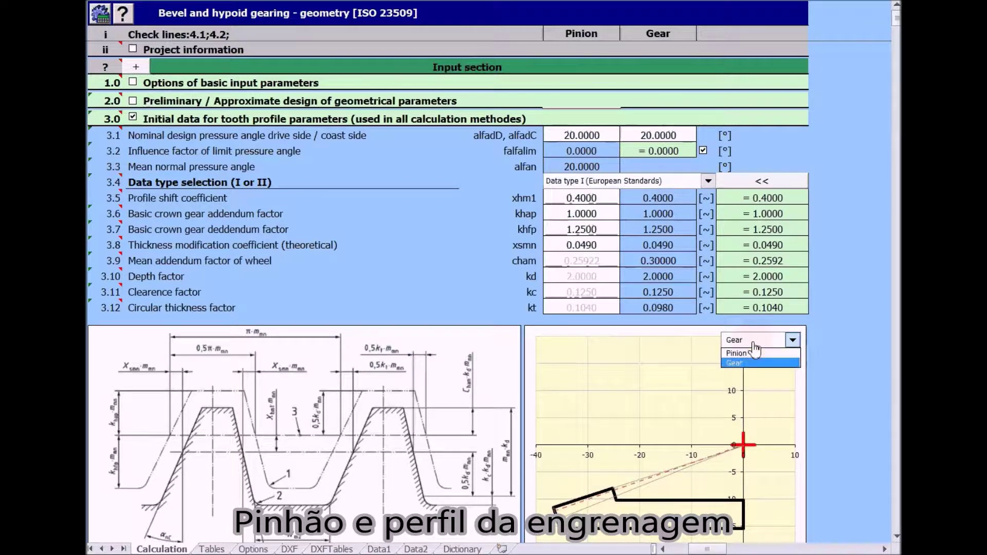
left_click(741, 354)
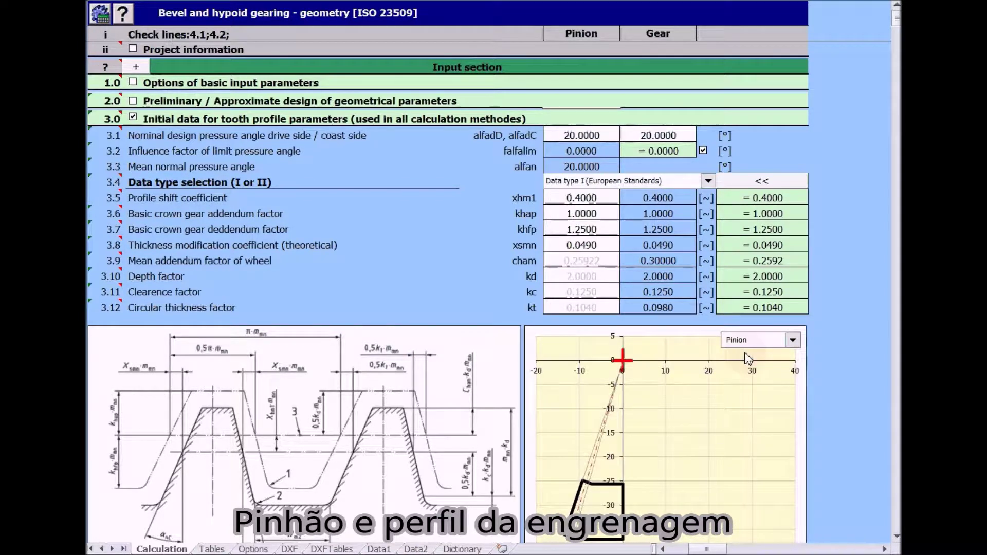
left_click(133, 117)
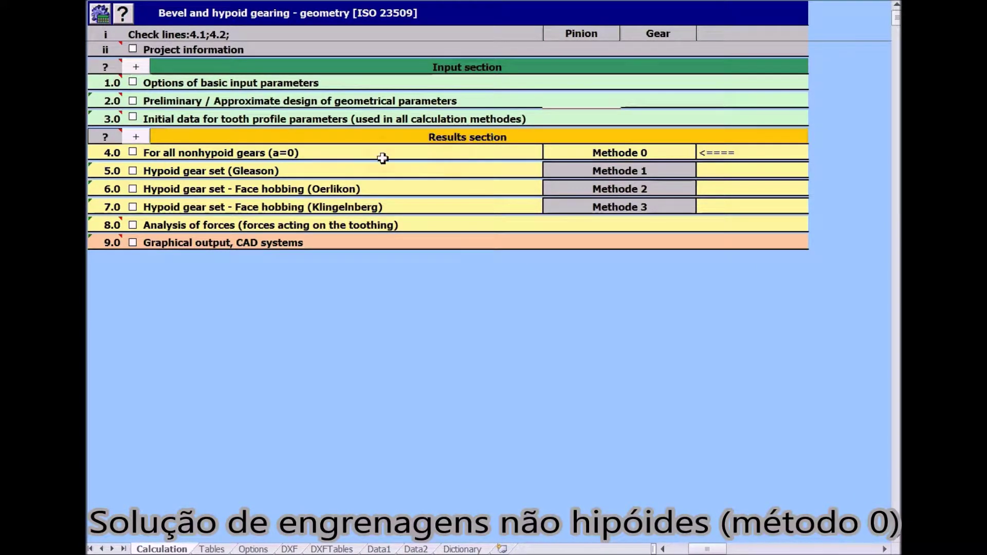
- Apply recommended Methode 0 inputs (149 mm, 23.1 mm face width, 37°) with Standard depthwise taper
left_click(133, 152)
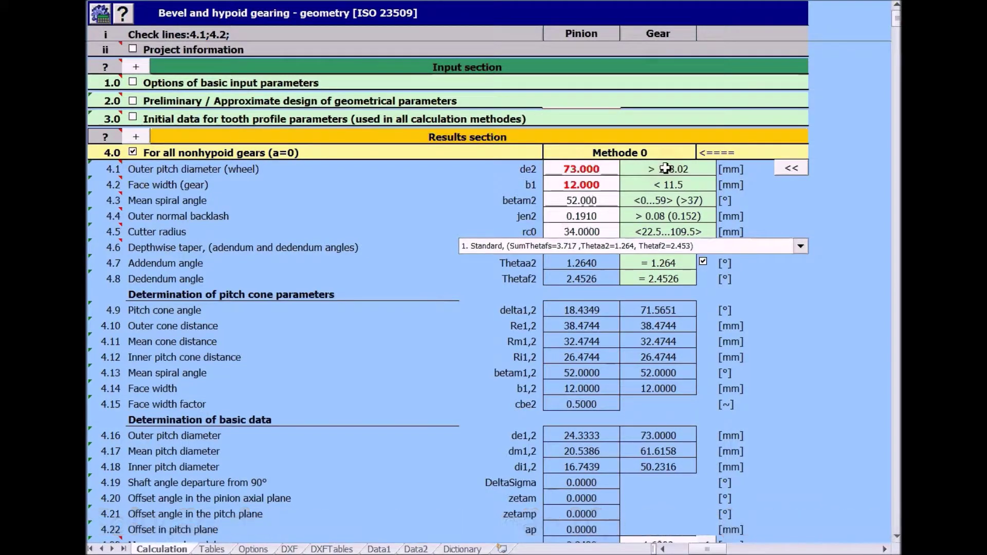
left_click(792, 170)
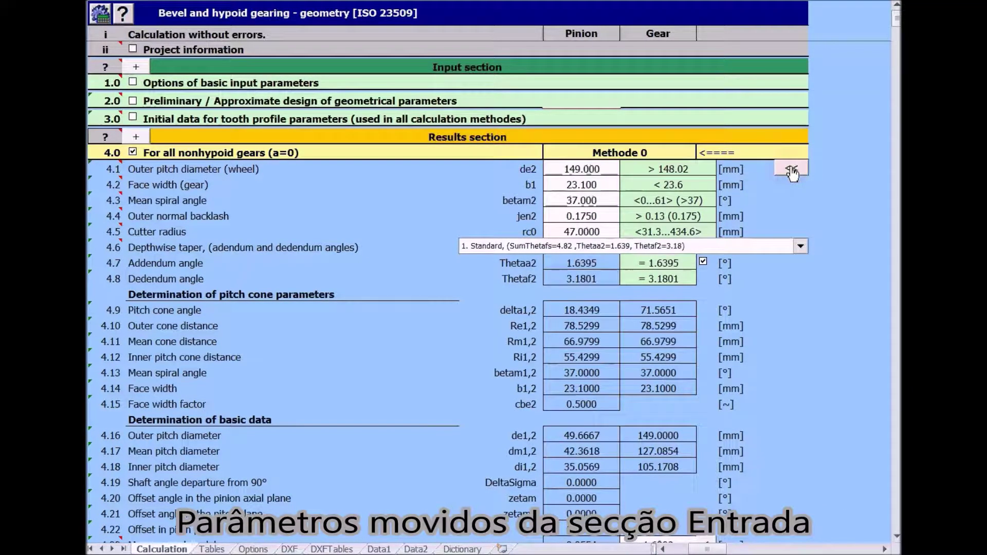
left_click(731, 248)
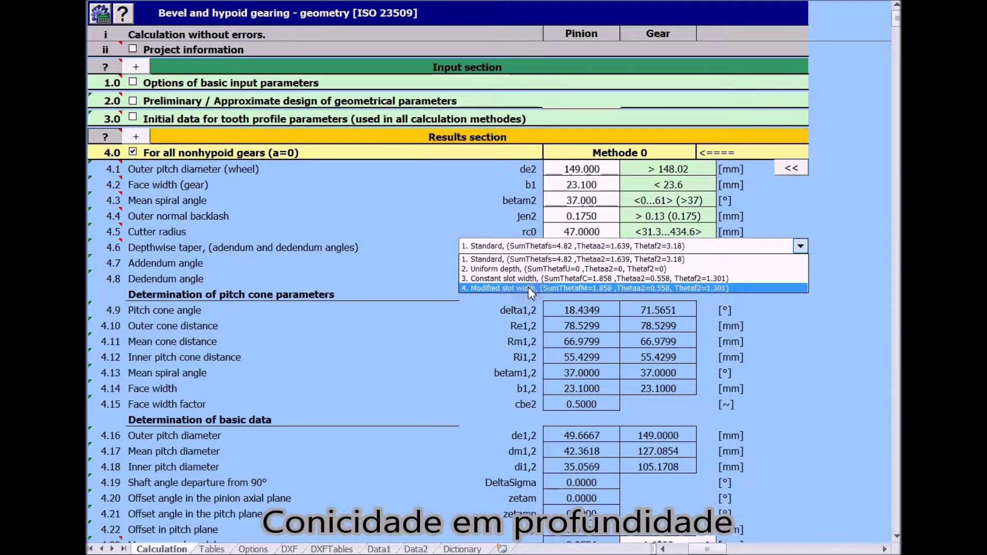
left_click(530, 260)
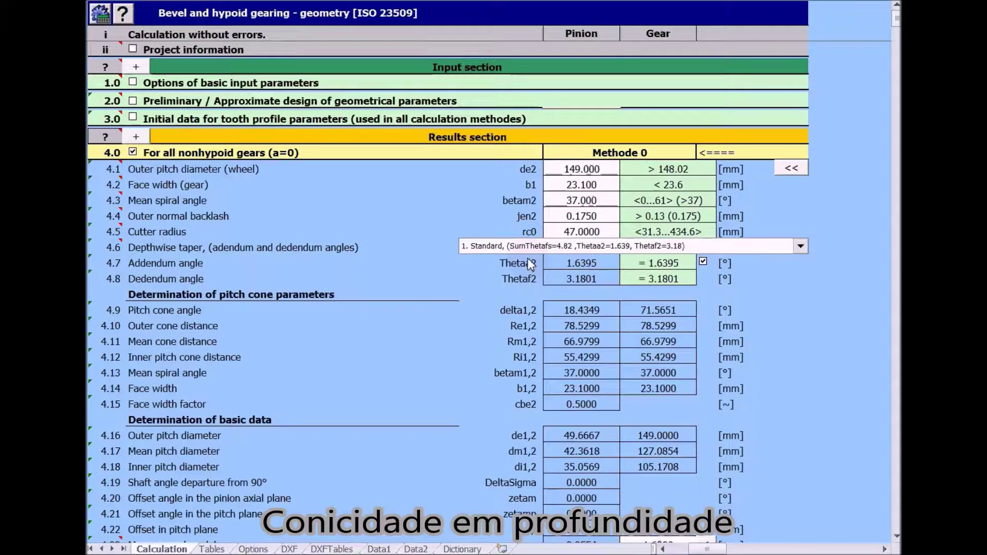
- Review the section 4.0 geometry results down to item 4.72
scroll(828, 287, "down", 1)
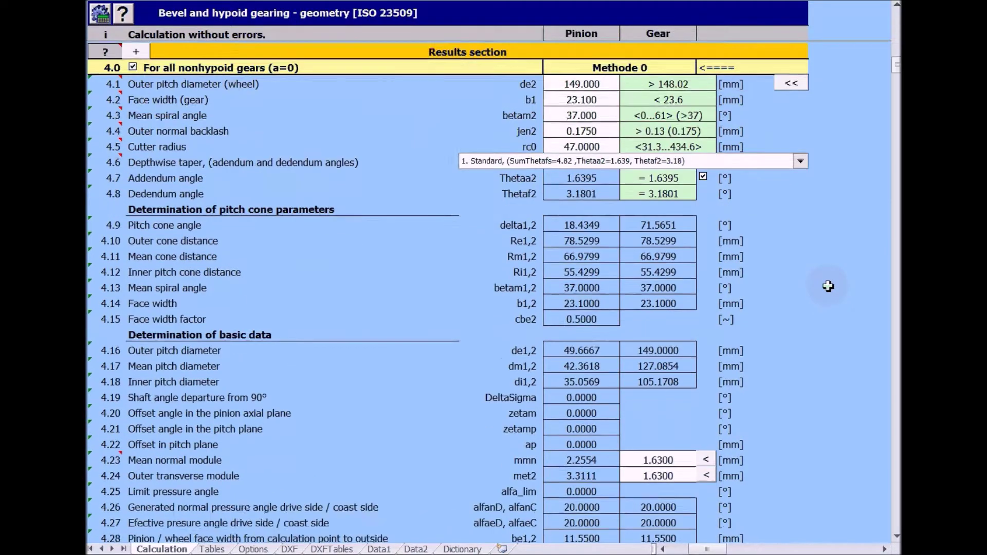
scroll(828, 286, "down", 2)
scroll(828, 286, "down", 2)
scroll(828, 285, "down", 4)
scroll(828, 285, "down", 2)
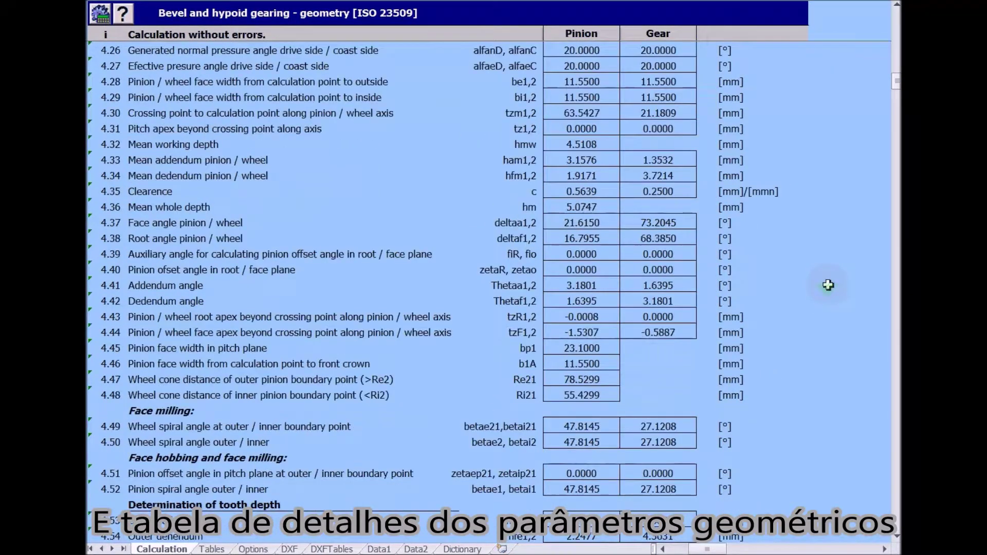
scroll(828, 284, "down", 1)
scroll(828, 285, "down", 3)
scroll(828, 284, "down", 4)
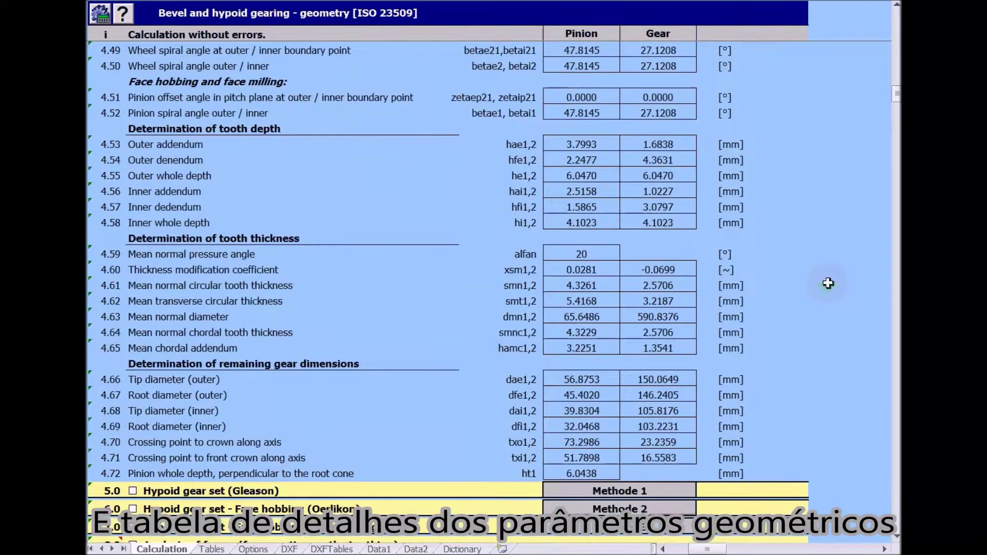
scroll(828, 284, "down", 3)
scroll(828, 284, "down", 3)
scroll(828, 284, "down", 1)
scroll(828, 284, "down", 2)
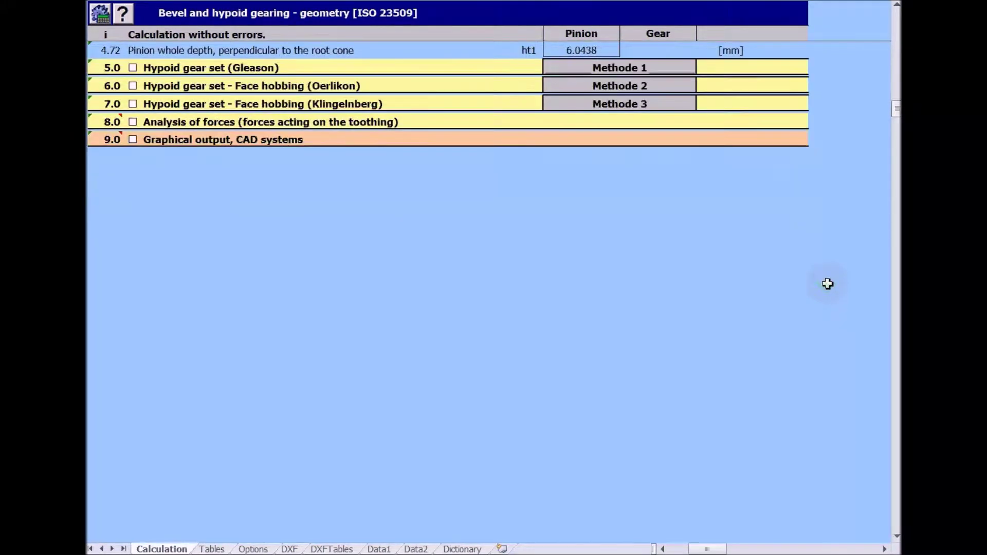
scroll(829, 284, "down", 1)
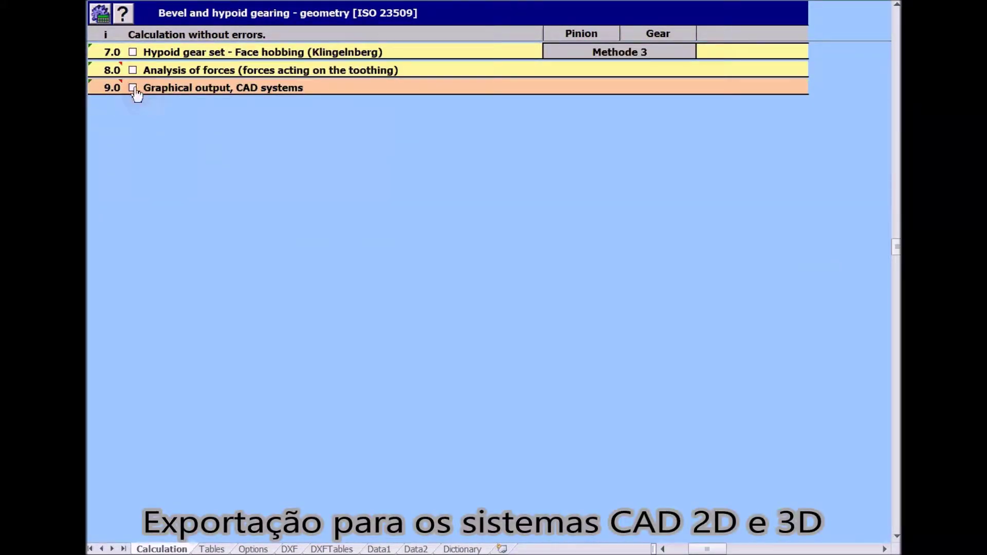
- Expand section 9.0, try a pinion outer offset of 12, then restore default offsets
left_click(133, 88)
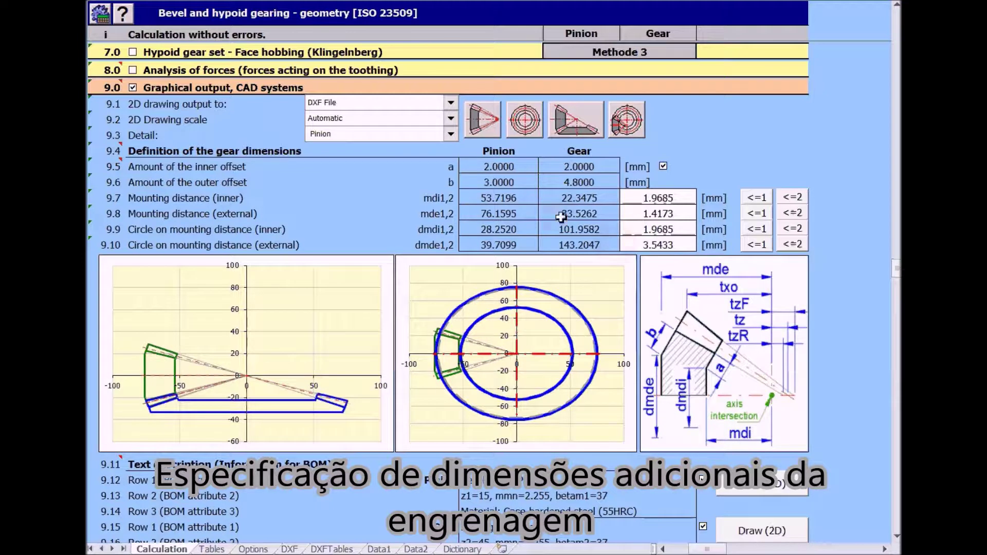
left_click(663, 167)
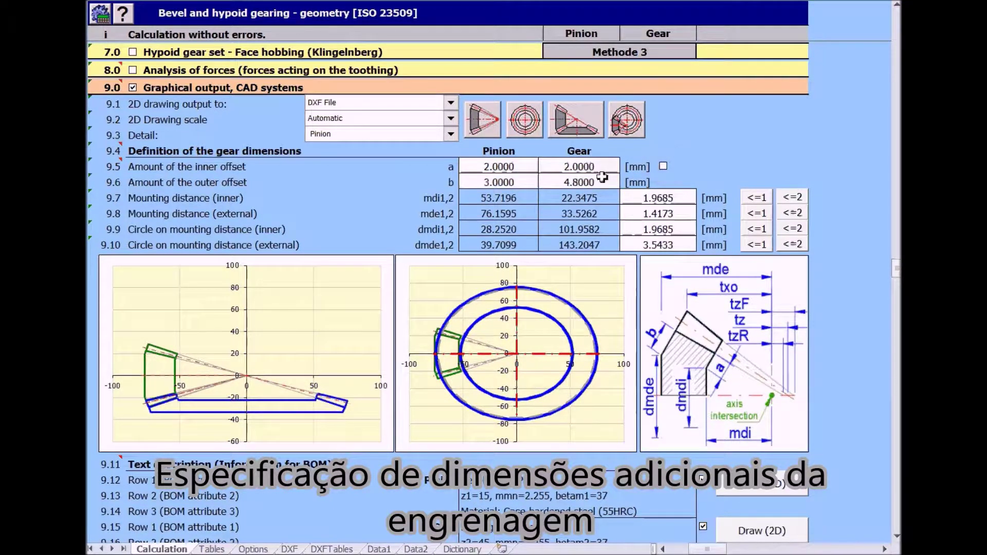
key("BackSpace")
type("12")
key("Return")
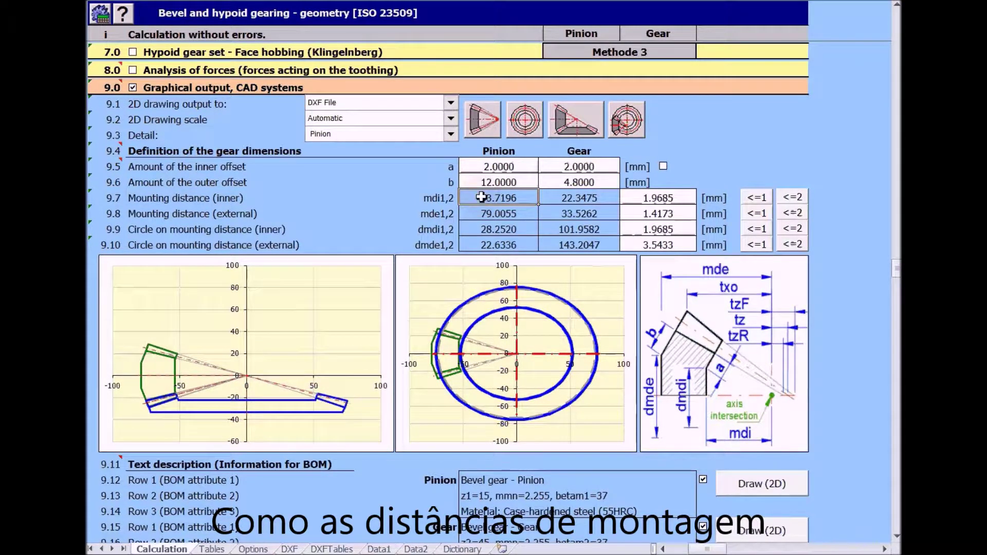
left_click(664, 167)
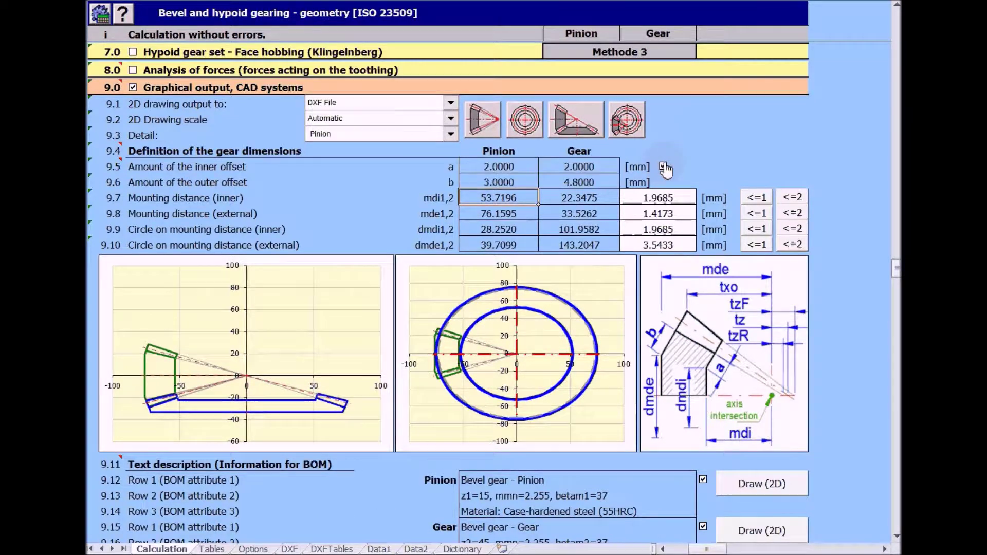
- Step the tooth-curve preview graph back and forward, then reset it to its start
scroll(633, 204, "down", 2)
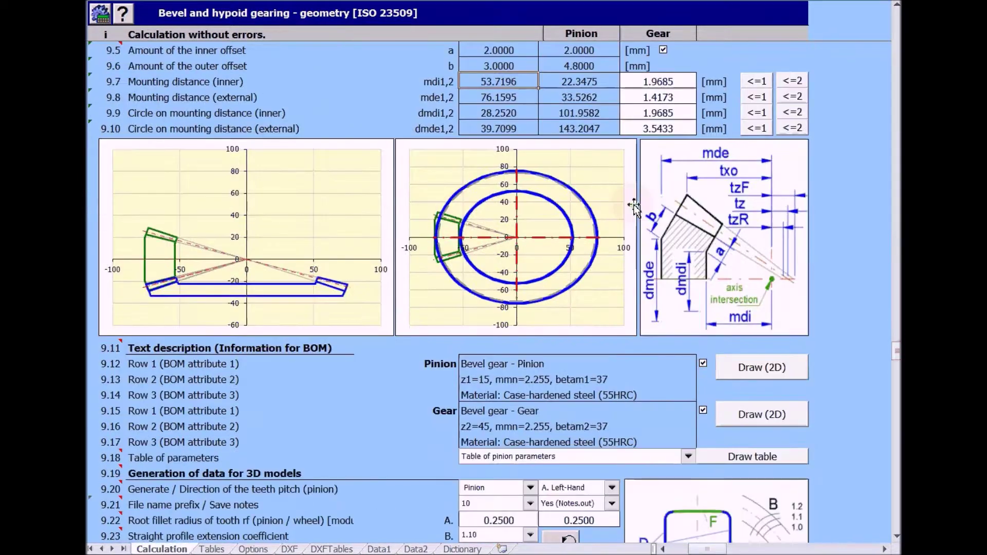
scroll(633, 204, "down", 2)
scroll(633, 204, "down", 2)
scroll(634, 208, "down", 3)
scroll(634, 207, "down", 1)
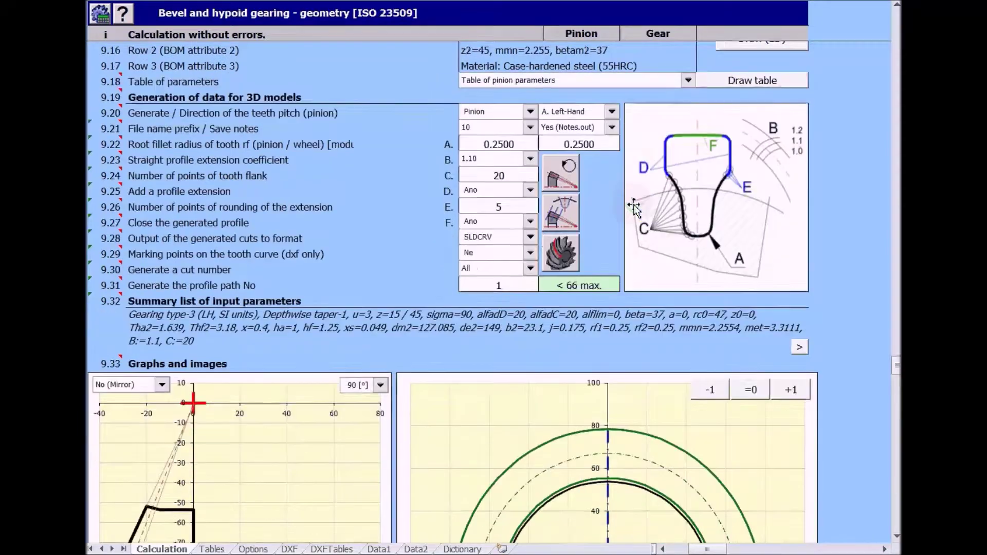
scroll(634, 207, "down", 2)
scroll(634, 209, "down", 2)
scroll(634, 207, "down", 2)
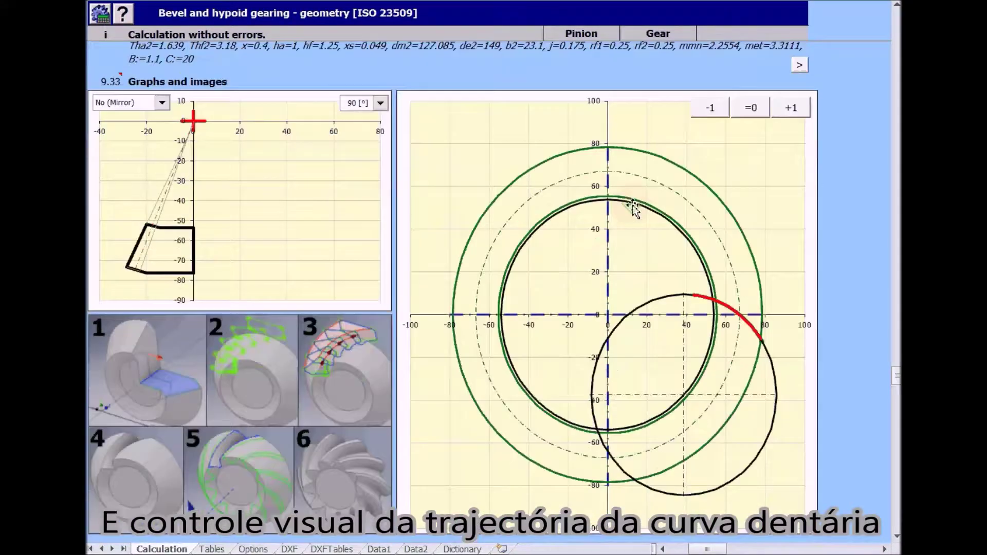
left_click(721, 109)
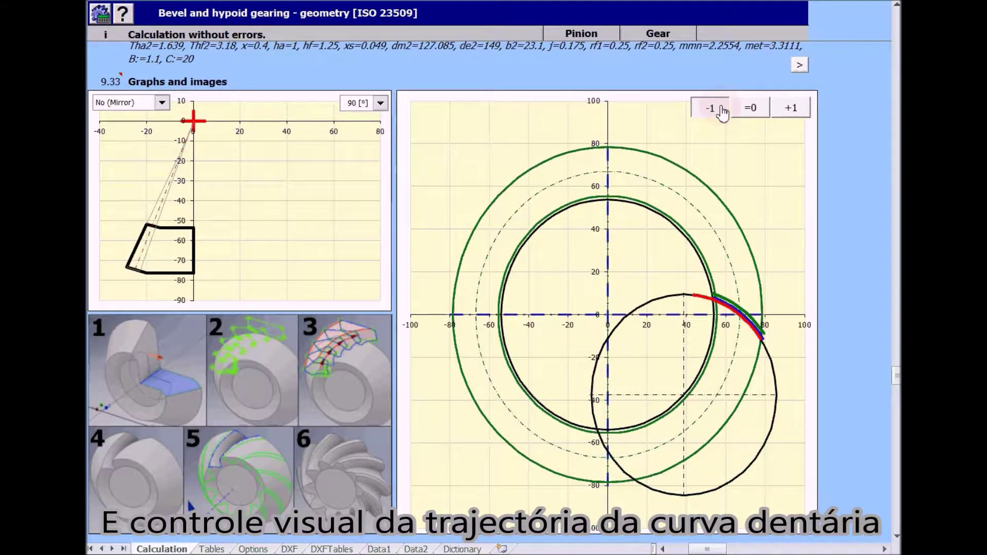
left_click(722, 112)
left_click(723, 112)
left_click(752, 110)
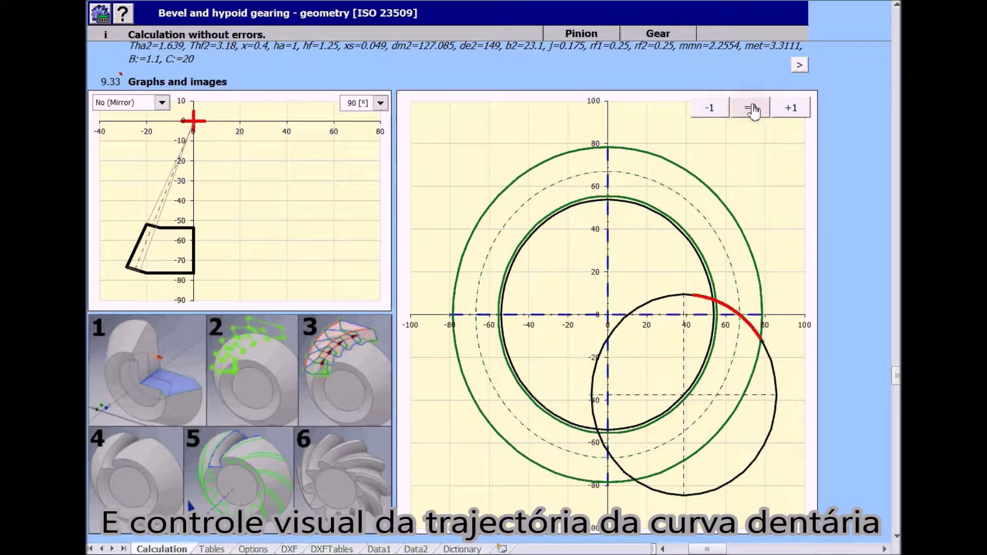
scroll(473, 82, "up", 1)
scroll(468, 93, "up", 4)
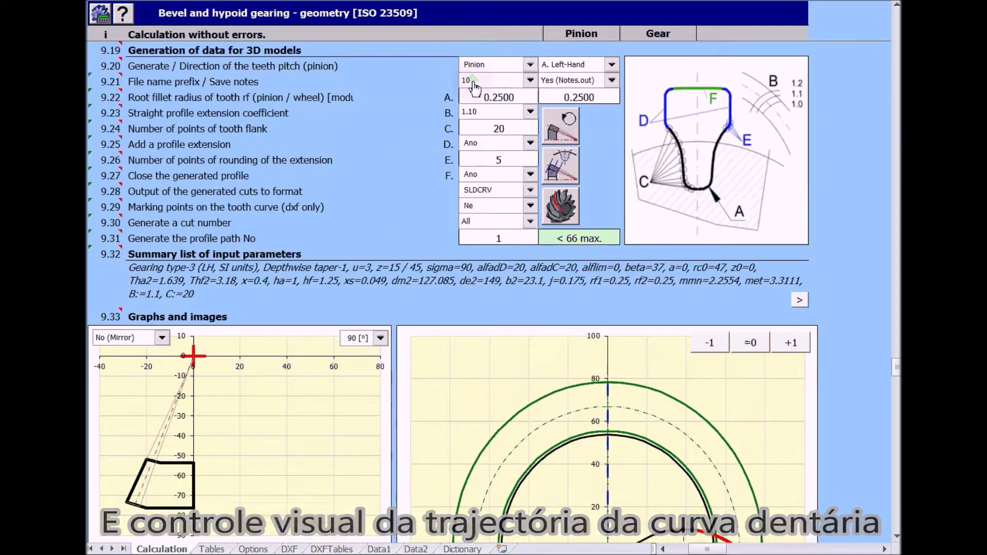
- Keep Pinion generation, set output format to DXF, and export the cone profile as 10_Pinion-Cone
scroll(463, 100, "up", 1)
left_click(489, 112)
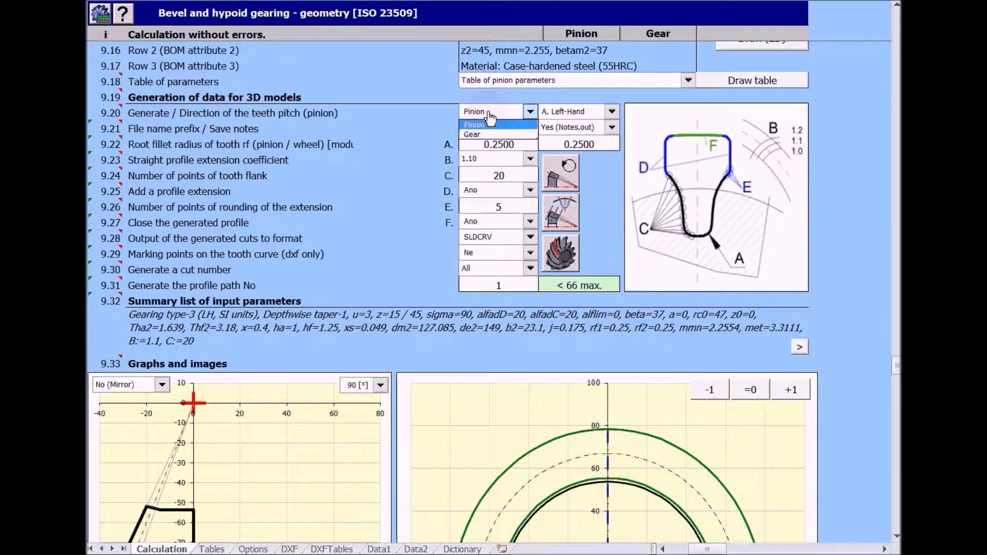
left_click(483, 125)
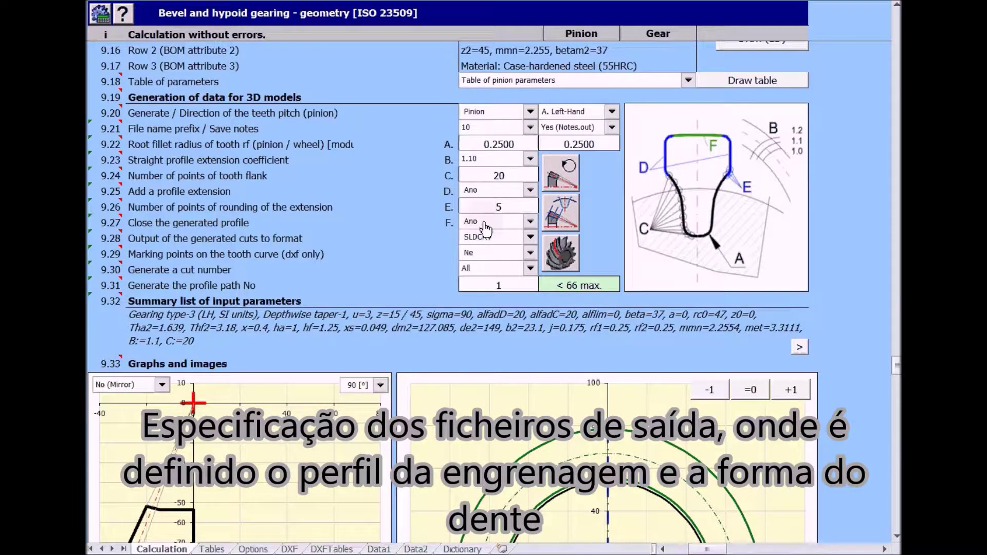
left_click(486, 243)
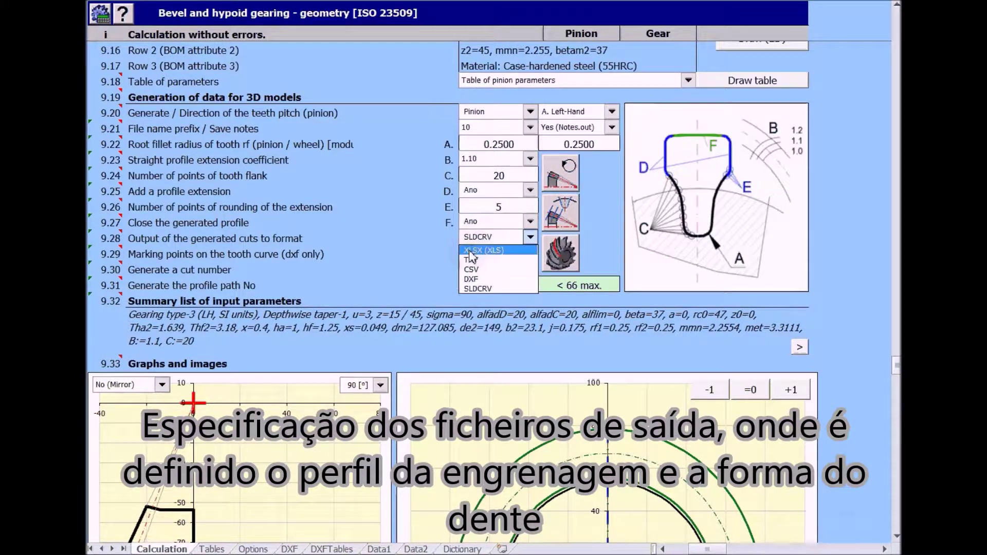
left_click(482, 284)
left_click(562, 260)
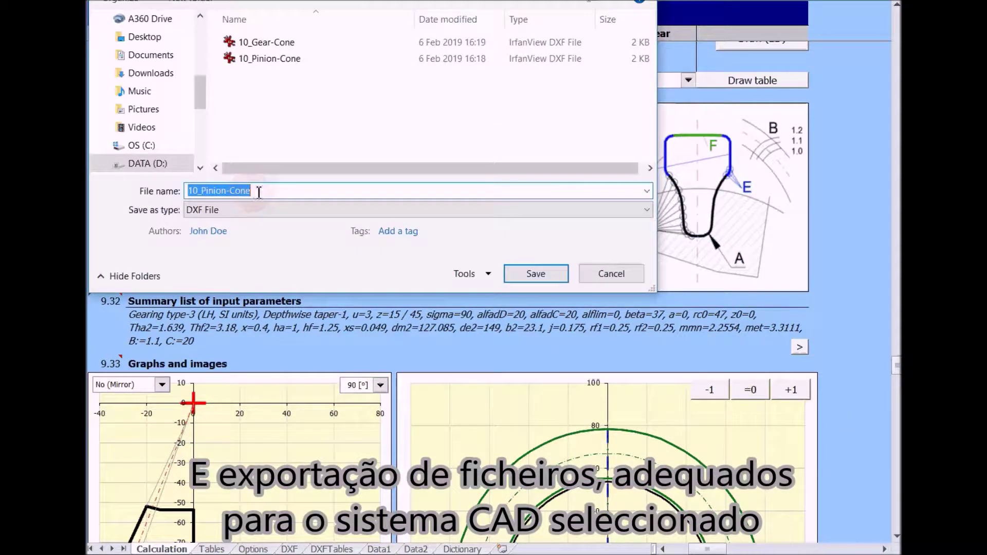
left_click(529, 273)
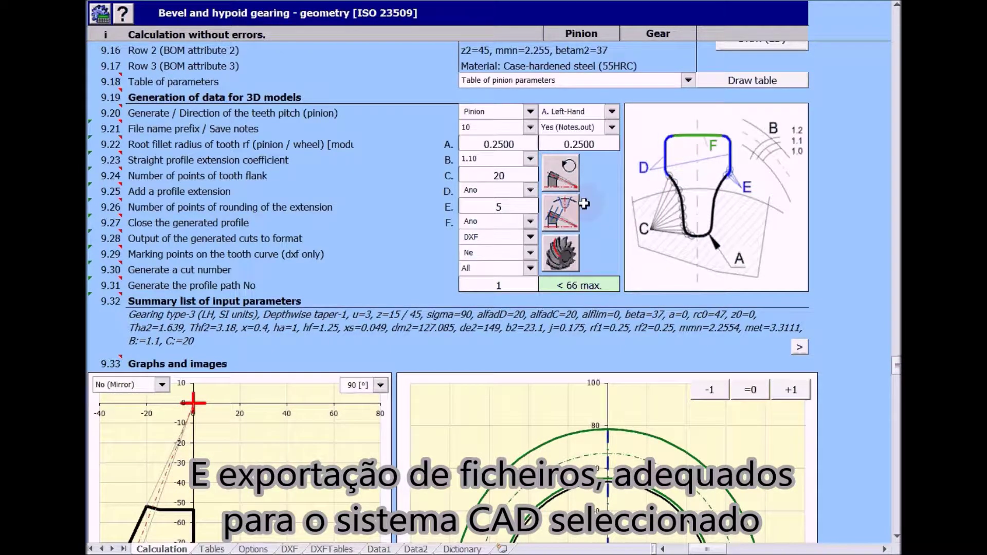
- Switch the output format to SLDCRV and export the pinion tooth cuts
left_click(508, 239)
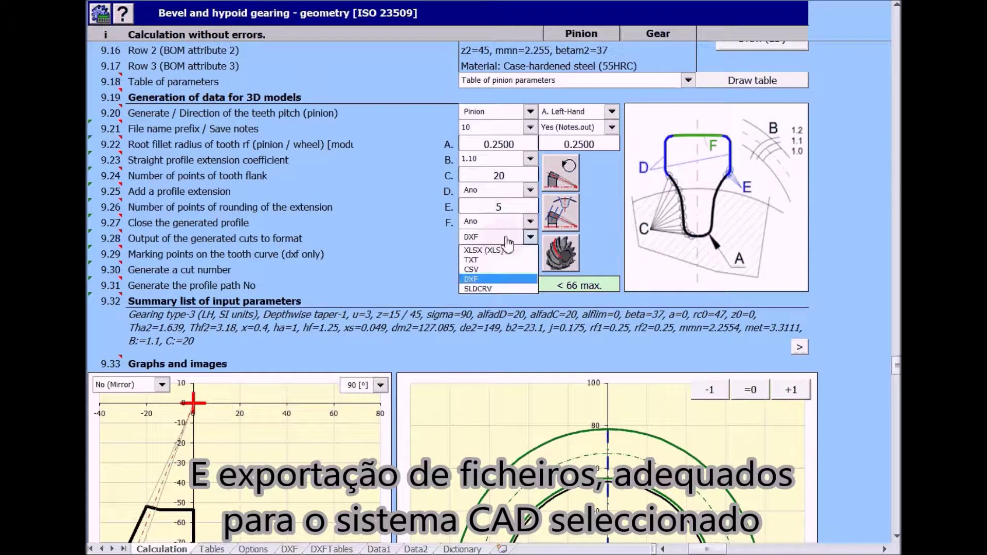
left_click(486, 285)
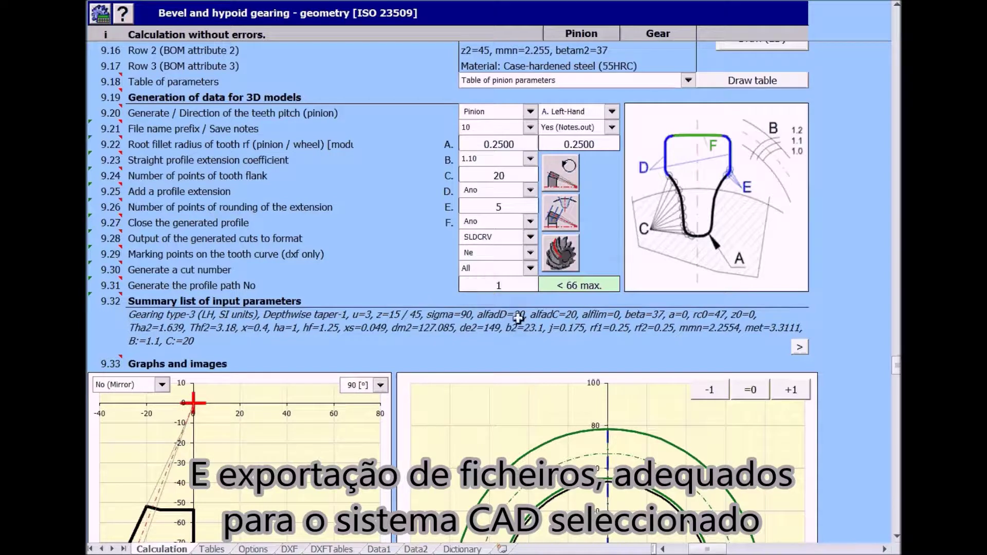
left_click(568, 202)
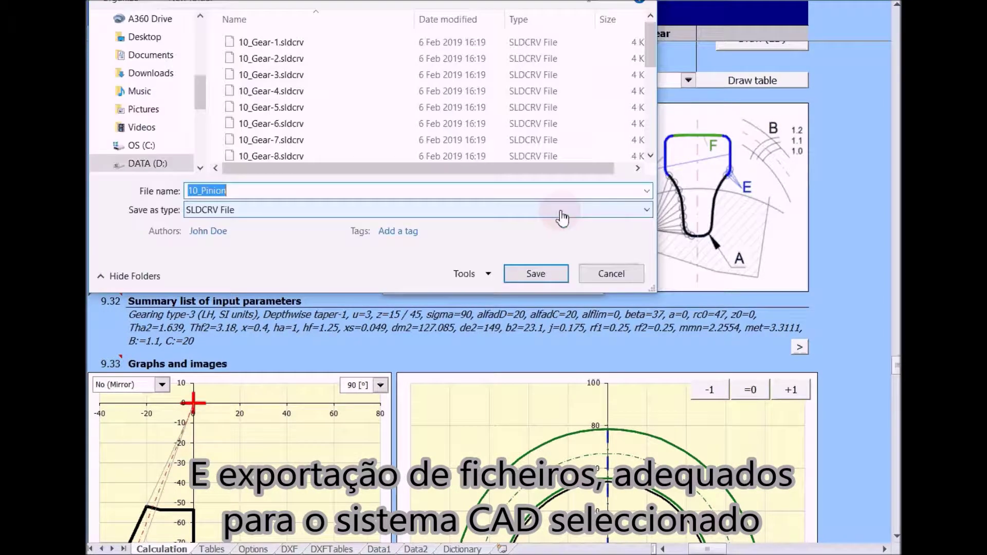
left_click(538, 274)
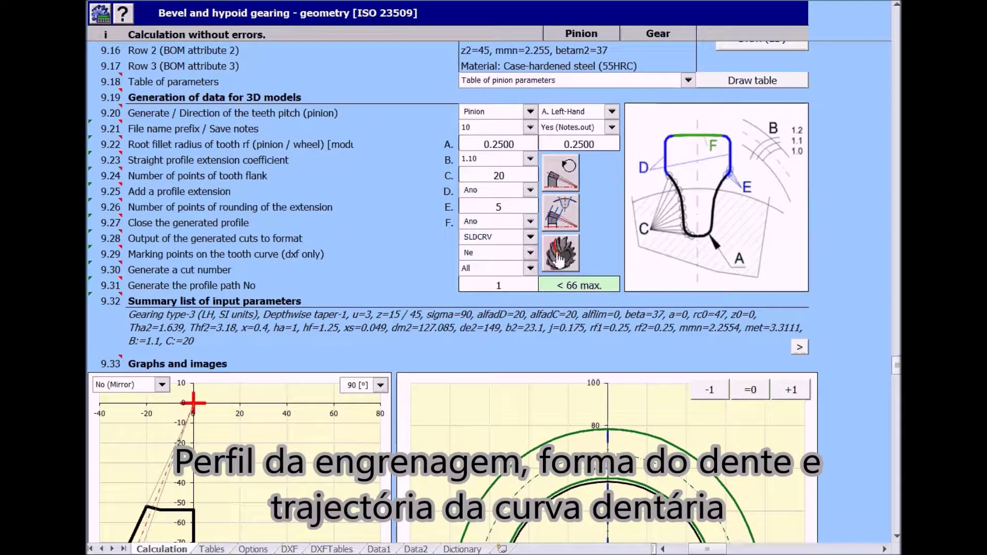
- Export pinion profile path 1, then set path number 37 and export it too
left_click(559, 260)
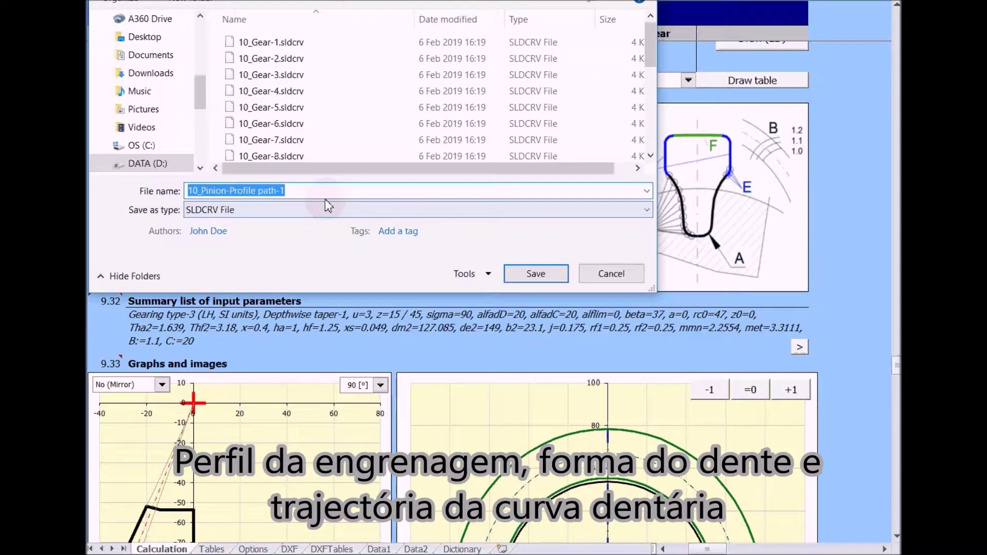
left_click(536, 273)
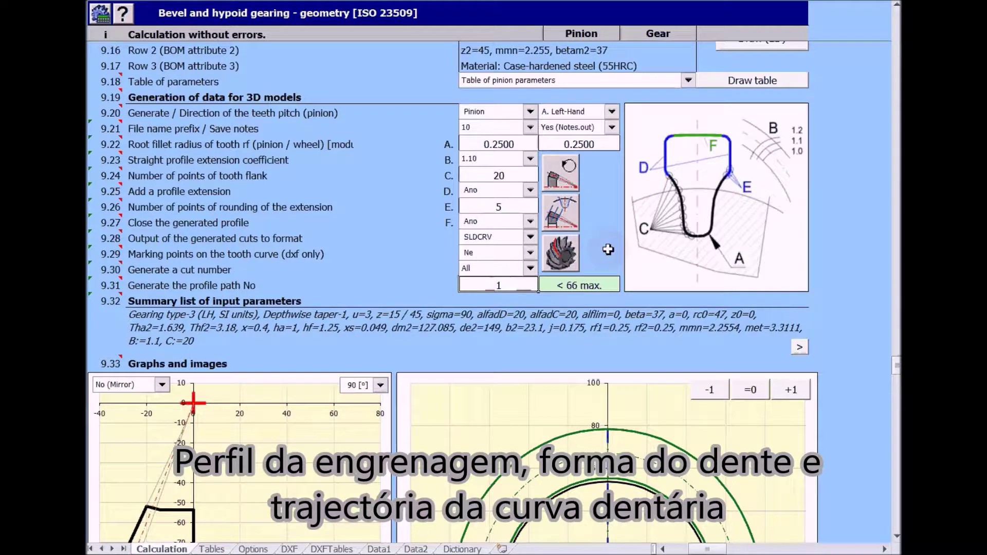
type("37")
key("Return")
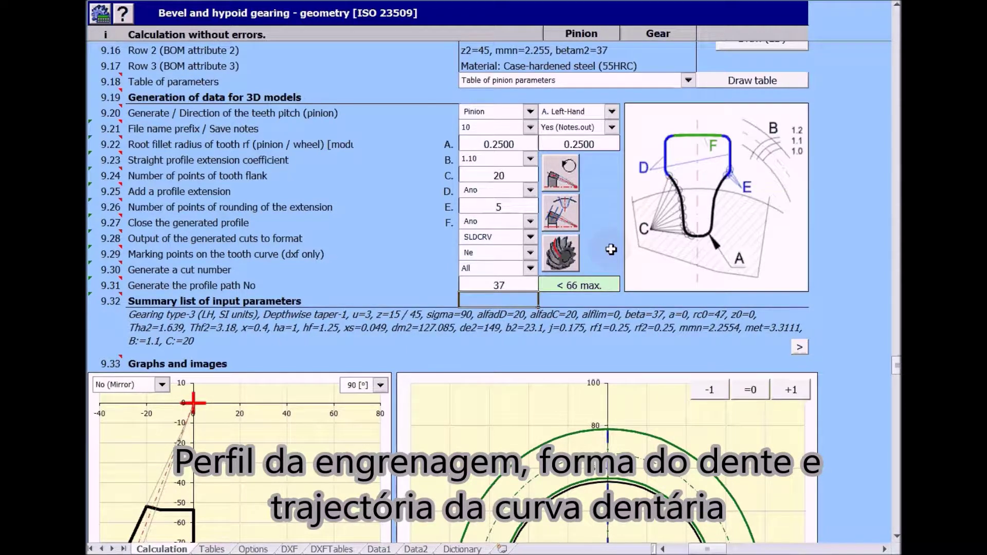
left_click(564, 263)
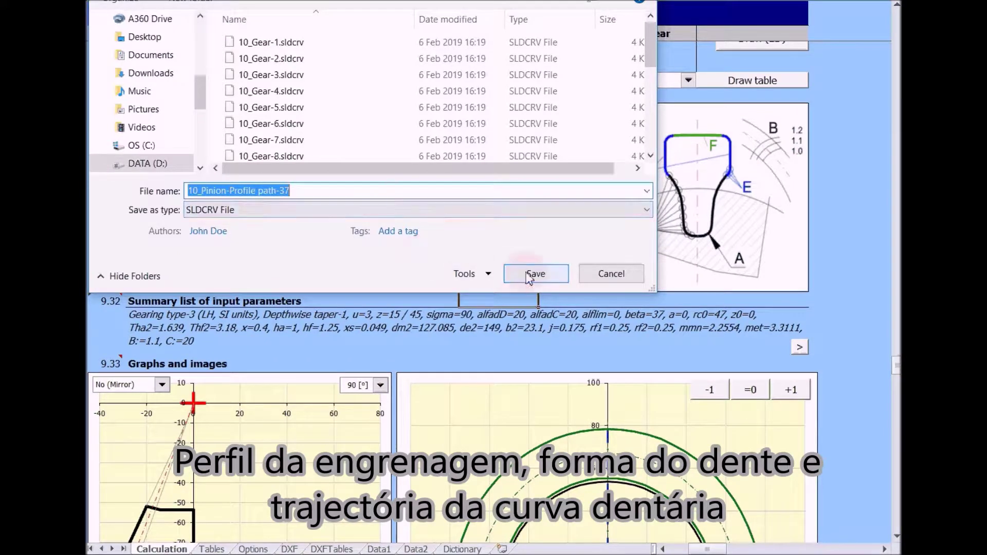
left_click(530, 277)
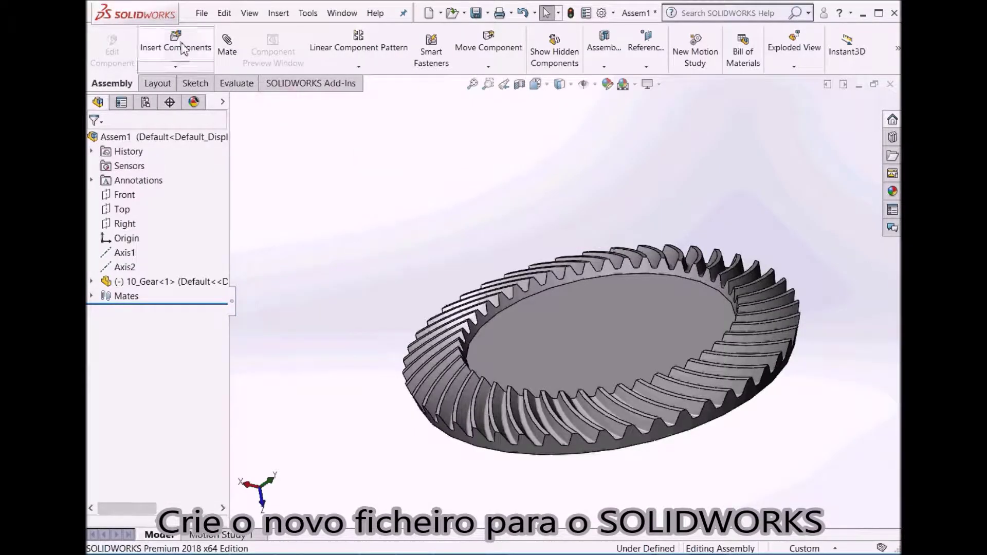
- Create a new part, Part2, from the part template and select its Top plane
left_click(205, 14)
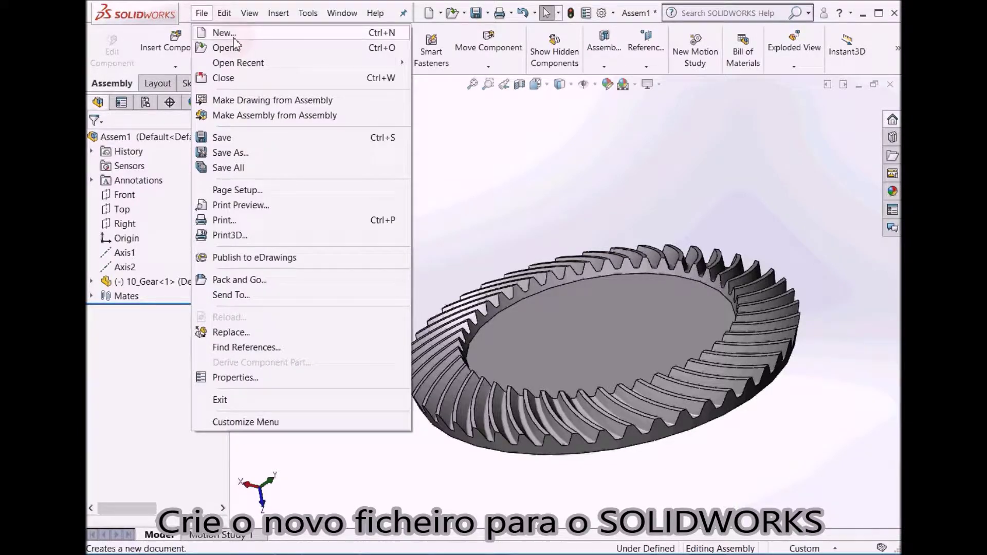
left_click(224, 33)
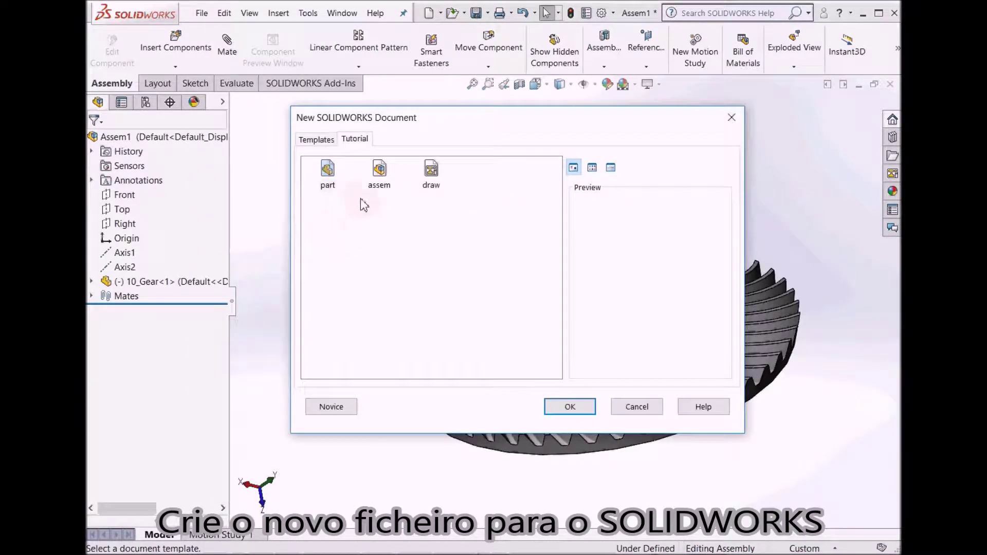
double_click(327, 172)
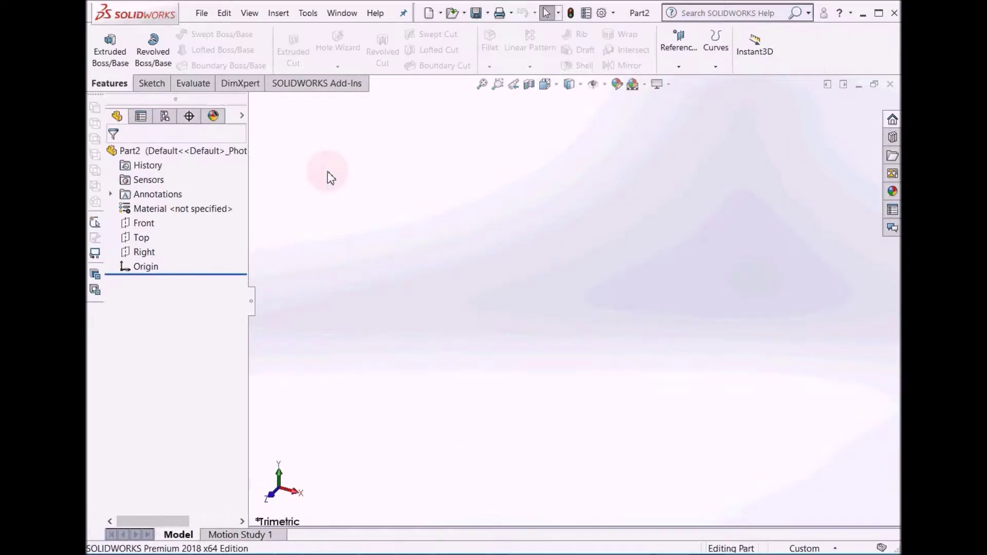
left_click(145, 244)
left_click(281, 13)
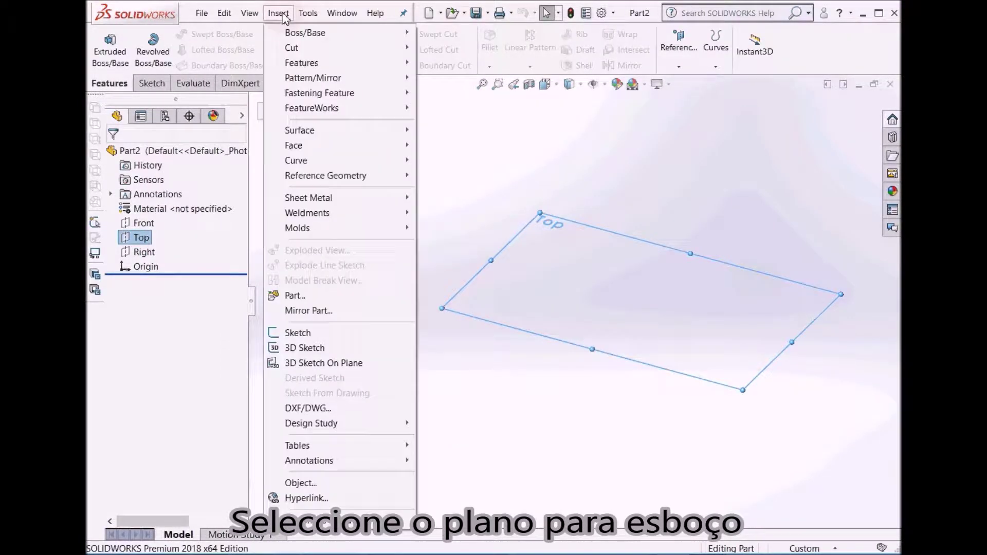
- Import the 10_Pinion-Cone DXF profile in millimetres as Sketch1 on the Top plane
left_click(310, 409)
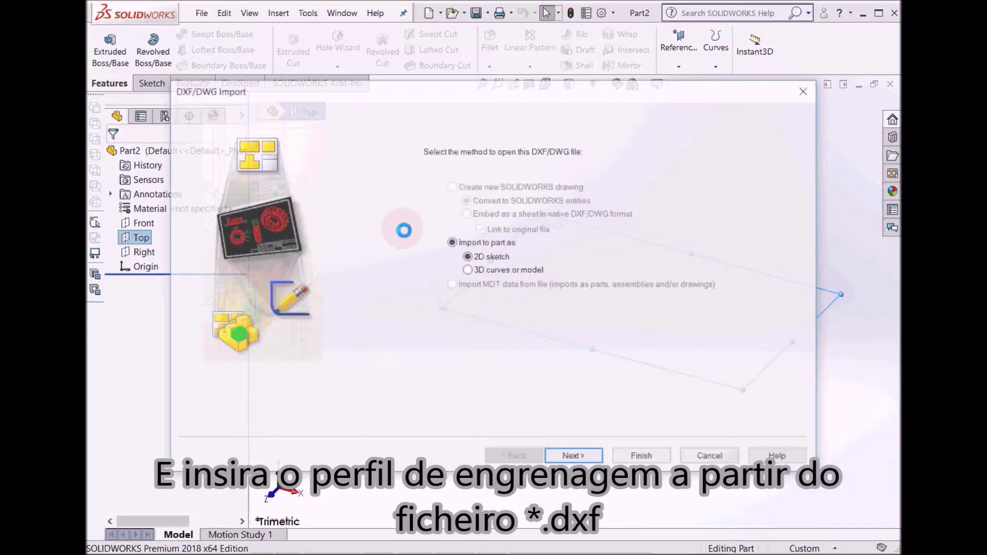
left_click(573, 458)
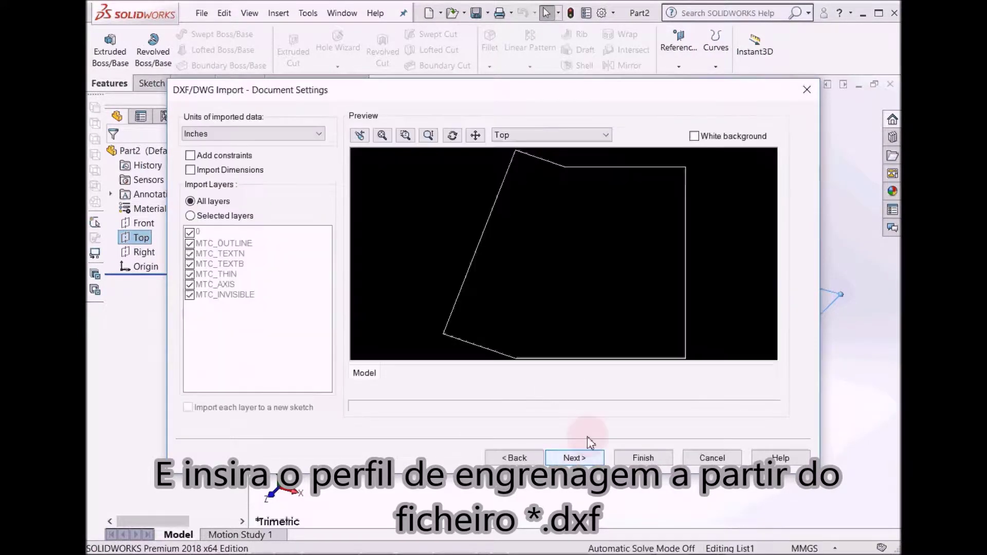
left_click(258, 136)
left_click(247, 175)
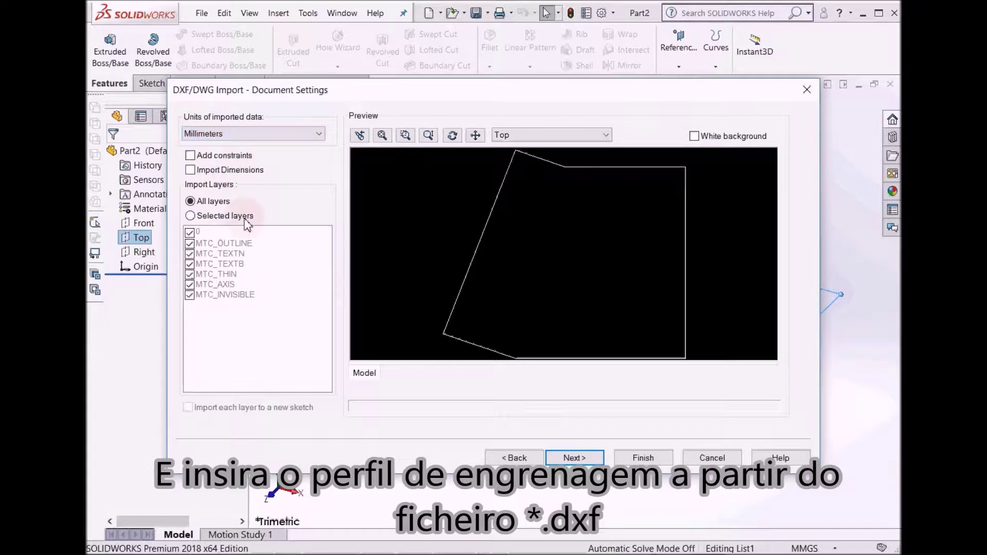
left_click(588, 459)
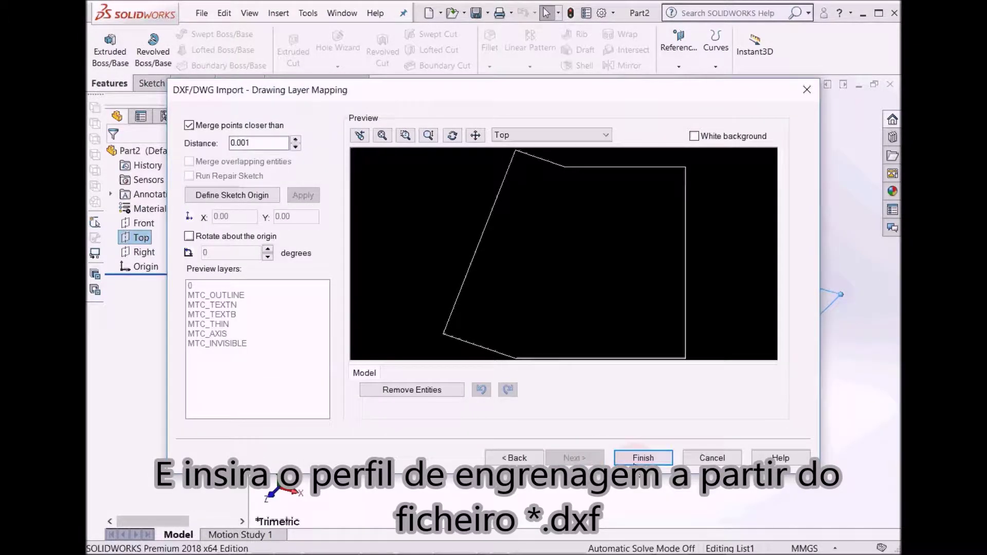
left_click(644, 460)
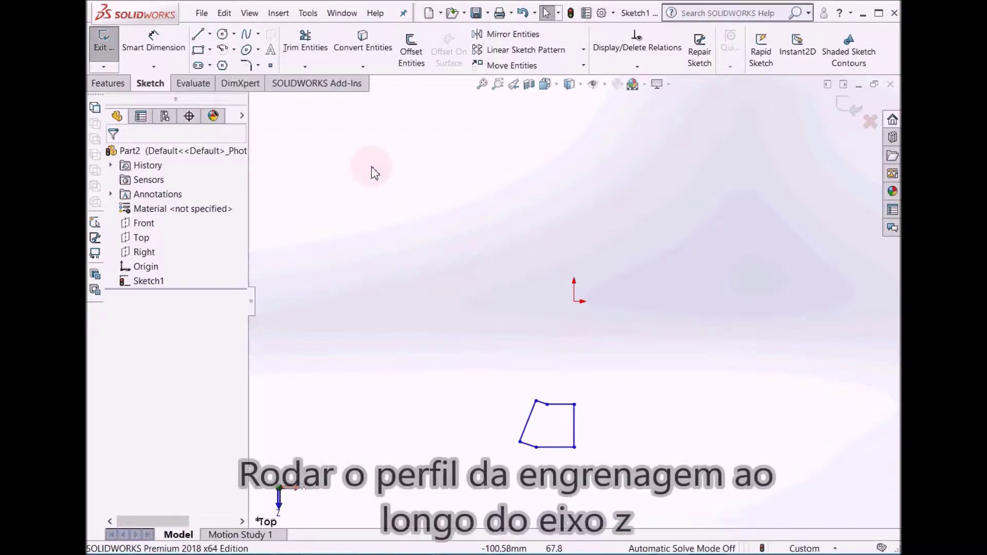
- Revolve the imported outline 360° about Line6@Sketch1 into the solid pinion blank Revolve1
left_click(104, 43)
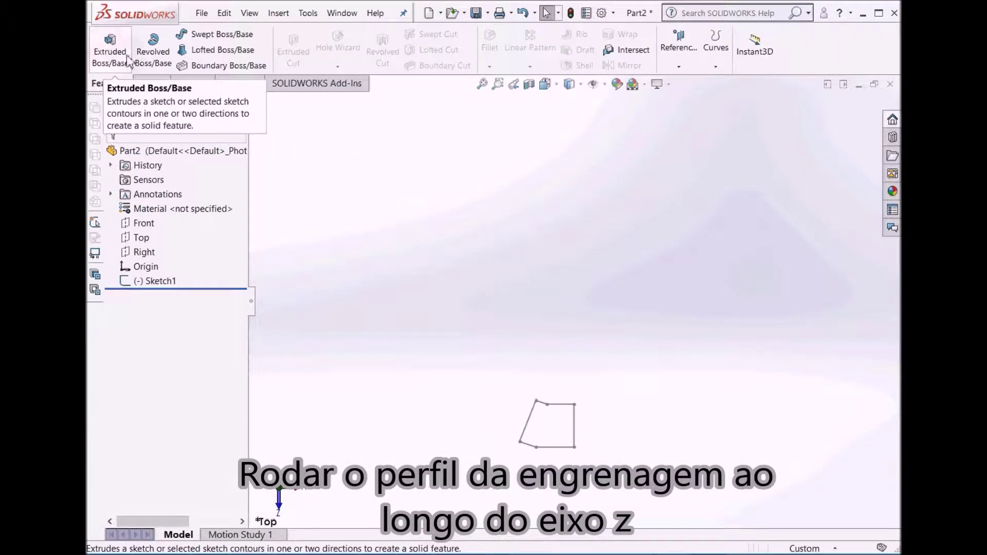
left_click(152, 46)
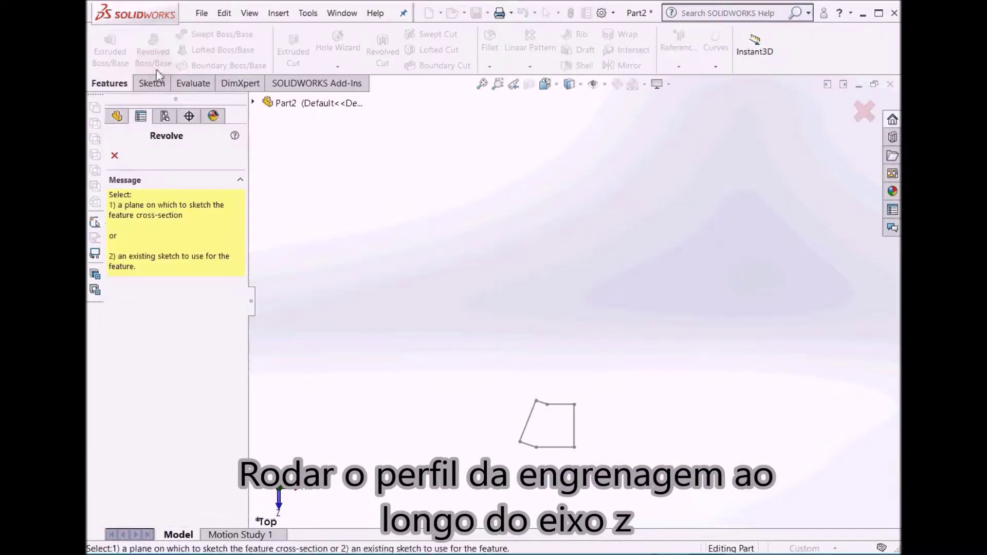
left_click(575, 430)
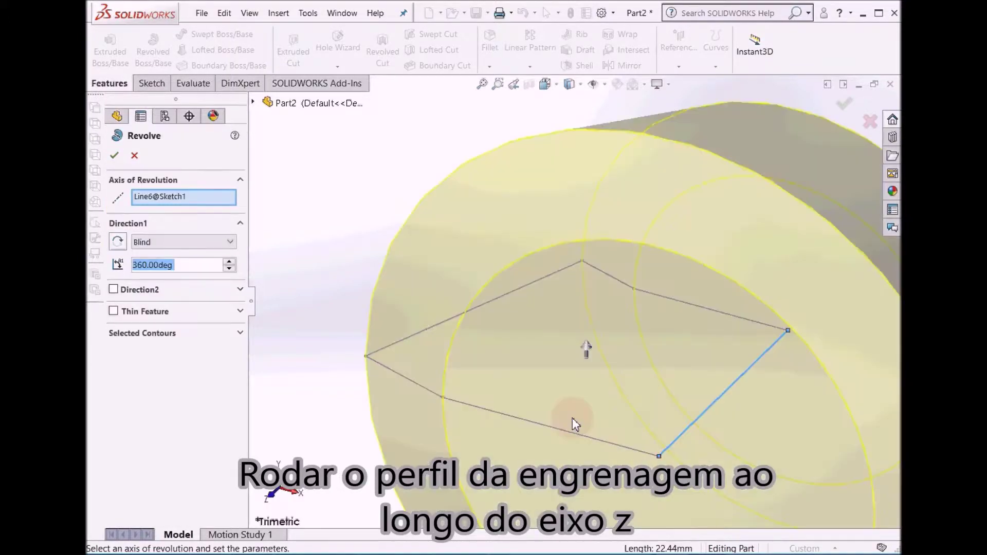
left_click(116, 153)
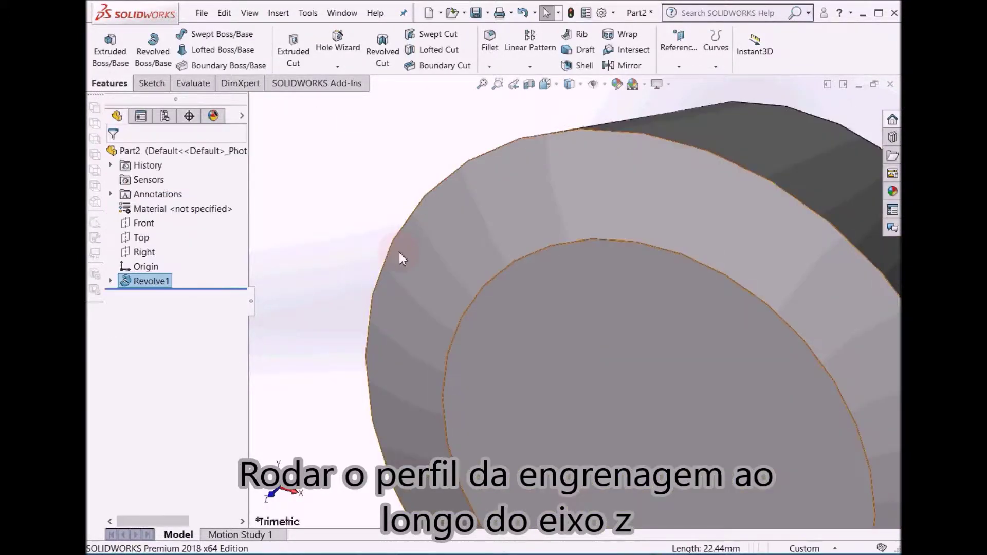
mouse_move(563, 304)
middle_mouse_down()
mouse_move(430, 282)
mouse_move(403, 330)
mouse_move(600, 304)
middle_mouse_up()
mouse_move(555, 353)
middle_mouse_down()
mouse_move(525, 370)
mouse_move(529, 379)
middle_mouse_up()
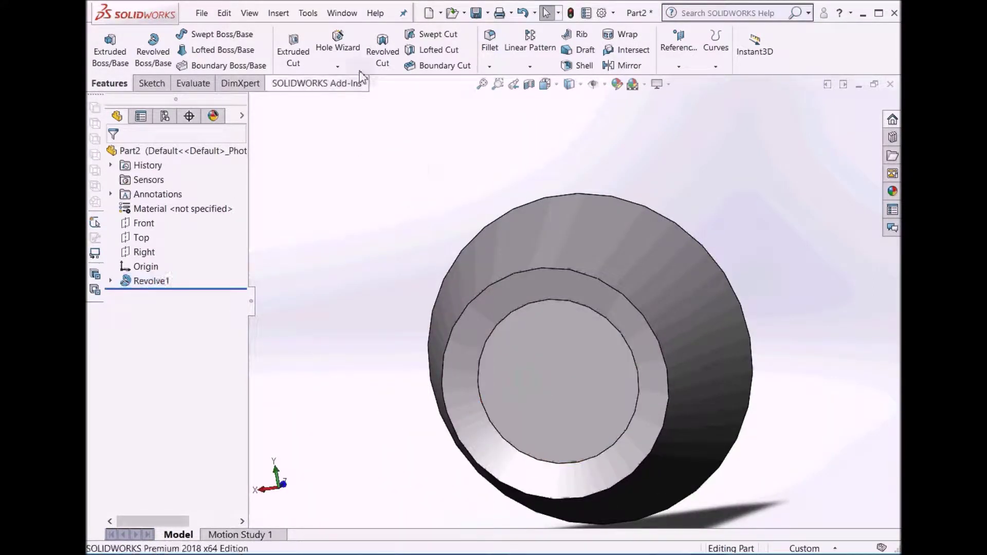
left_click(282, 18)
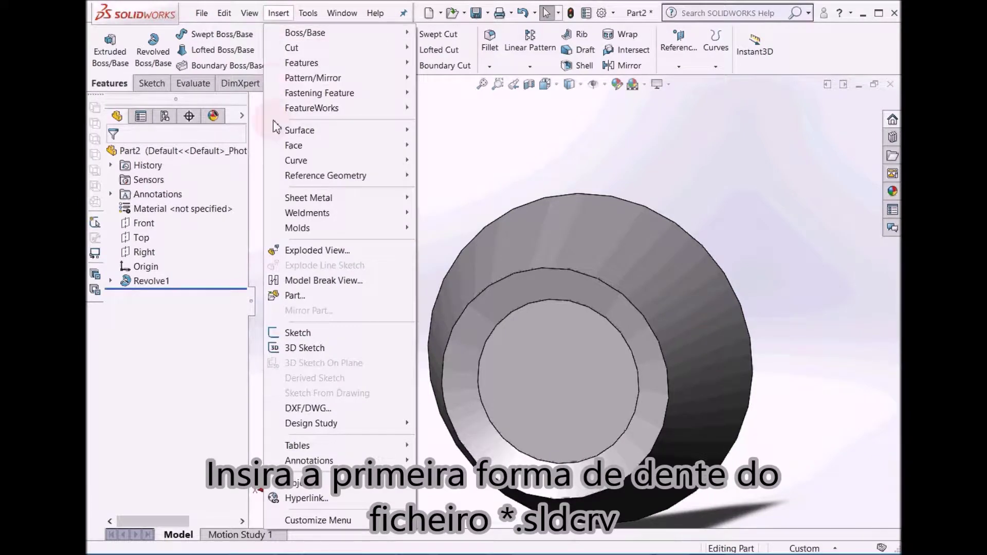
mouse_move(296, 160)
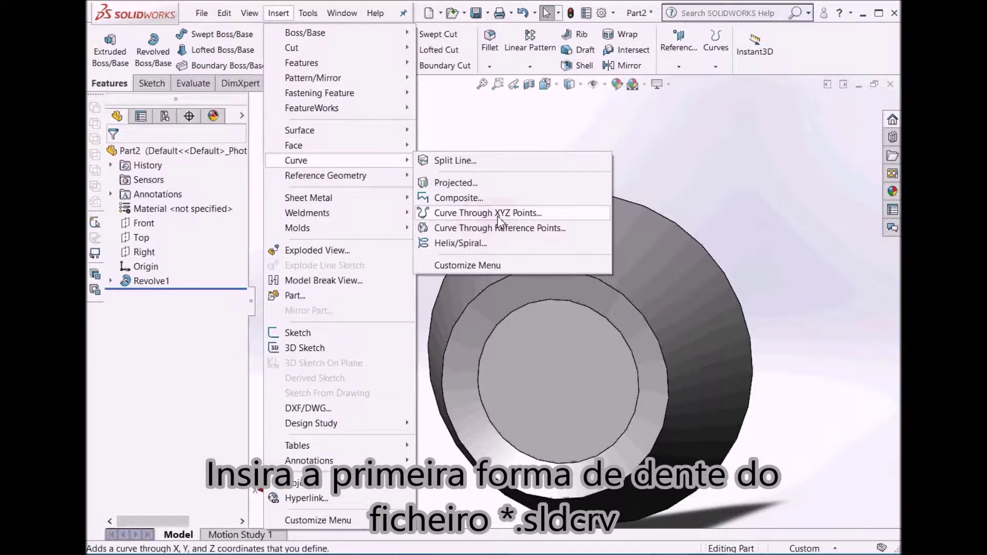
- Create Curve1 and Curve2 through XYZ points from the 10_Pinion-1 and 10_Pinion-3 curve files
left_click(493, 214)
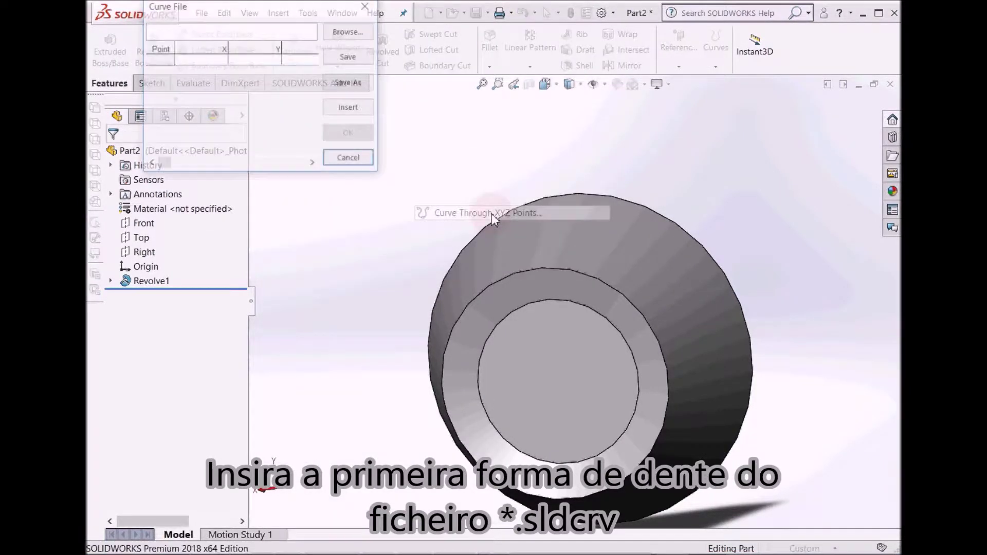
left_click(360, 32)
scroll(403, 205, "down", 3)
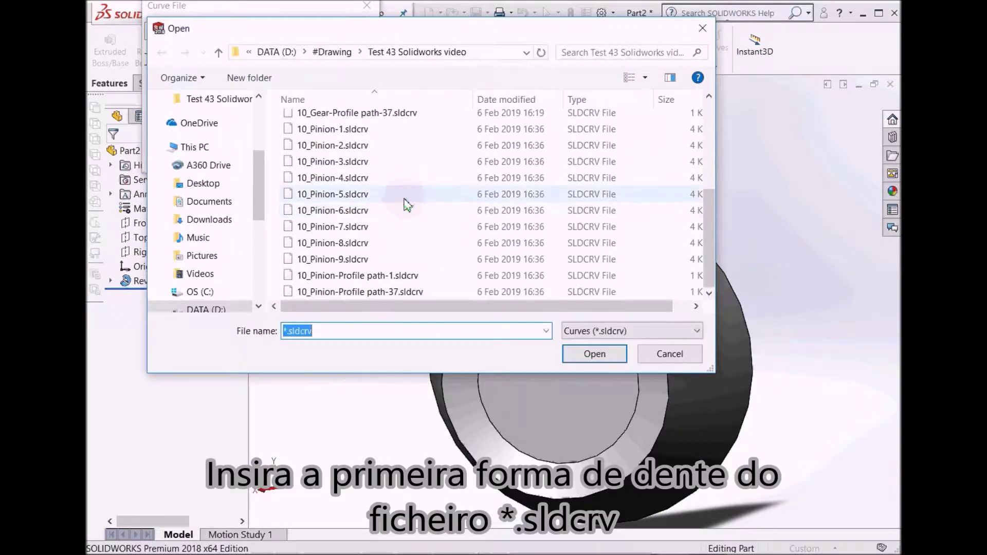
double_click(377, 133)
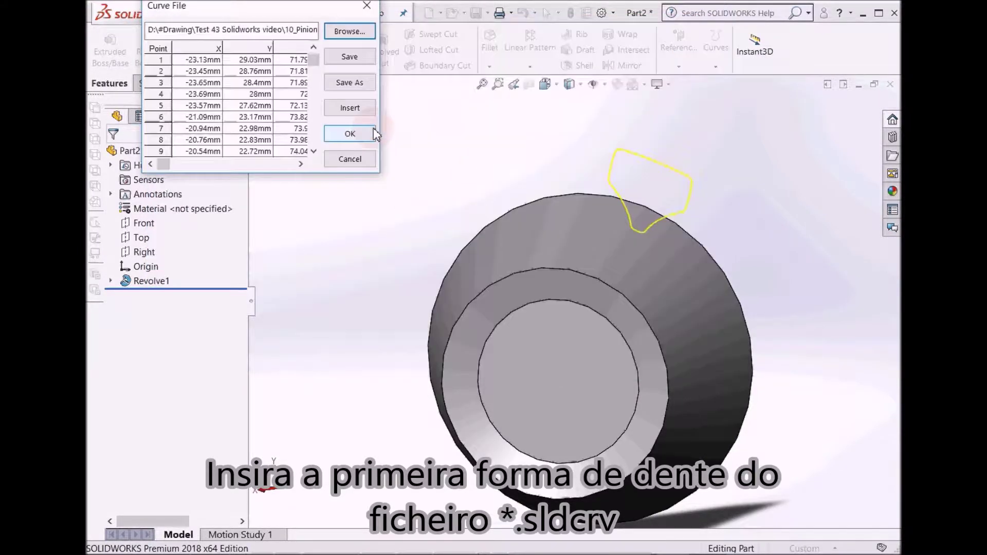
left_click(356, 137)
right_click(400, 162)
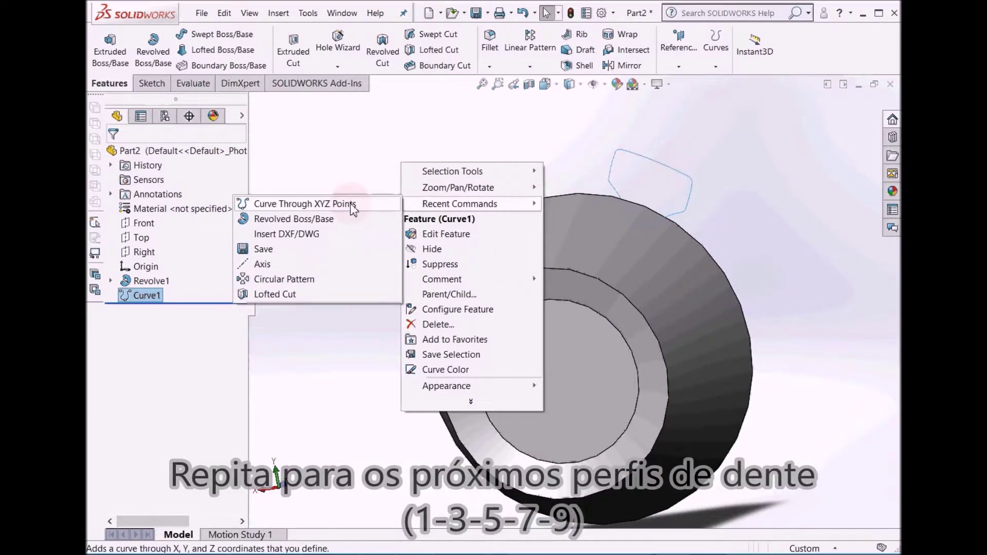
left_click(349, 204)
left_click(353, 37)
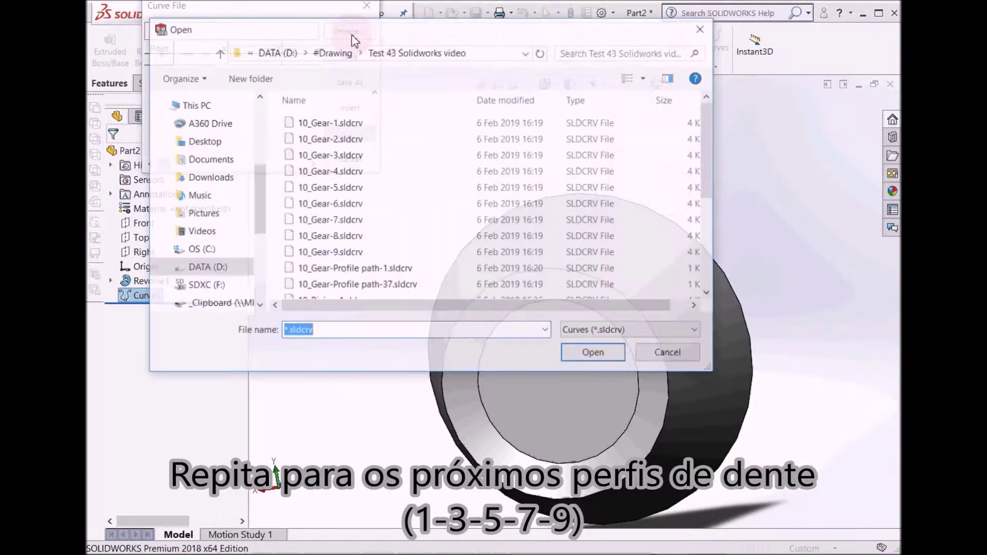
scroll(375, 225, "down", 3)
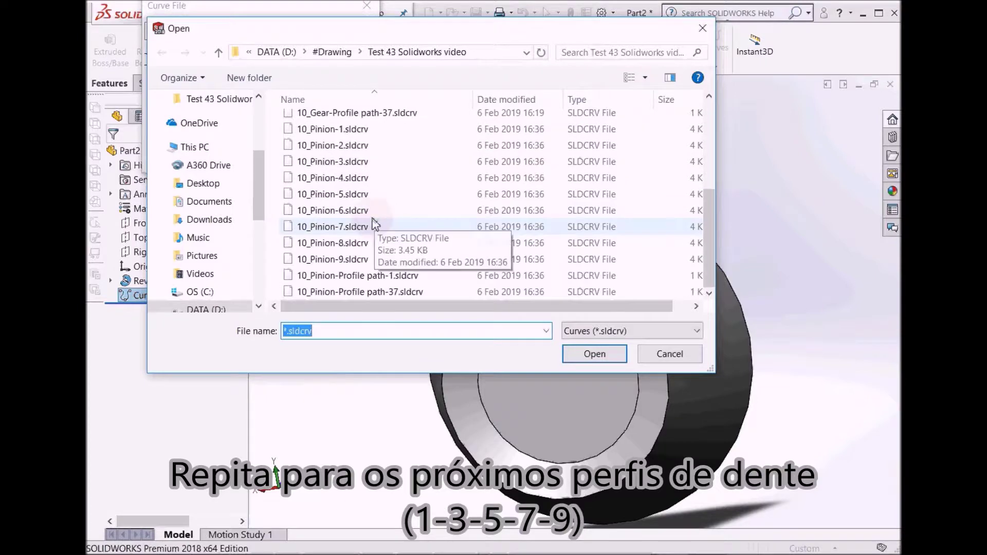
double_click(366, 162)
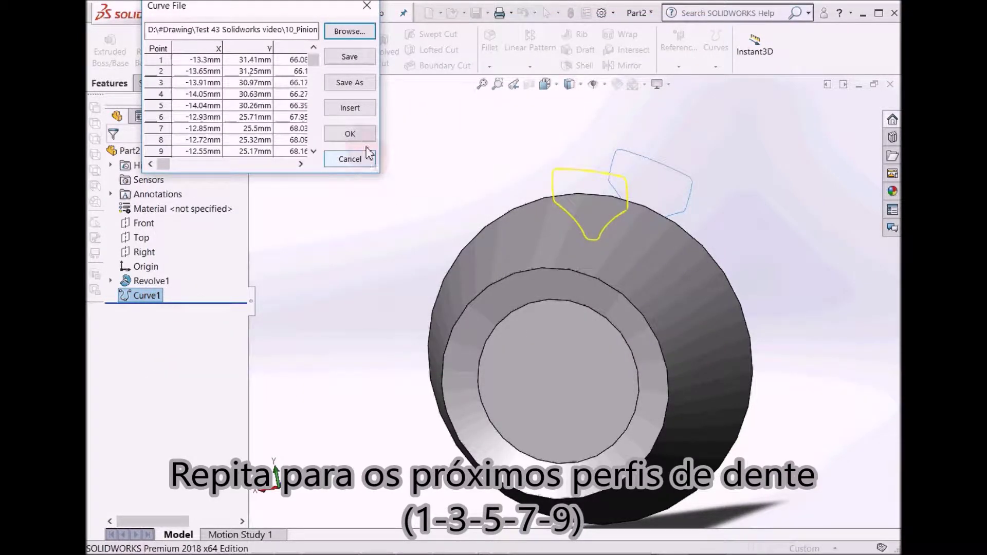
left_click(353, 135)
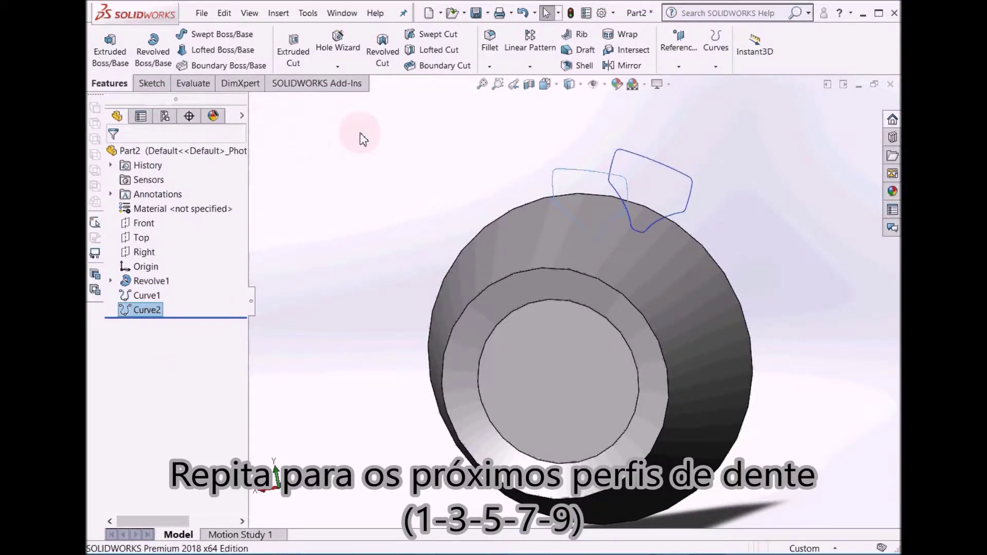
- Add Curve3 and Curve4 from the 10_Pinion-5 and 10_Pinion-7 curve files
right_click(360, 133)
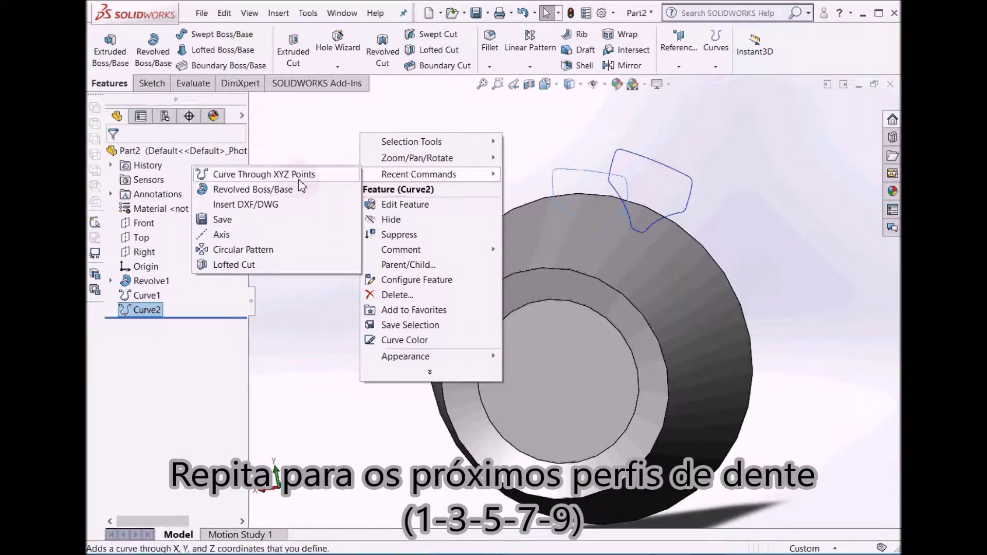
left_click(299, 178)
left_click(351, 32)
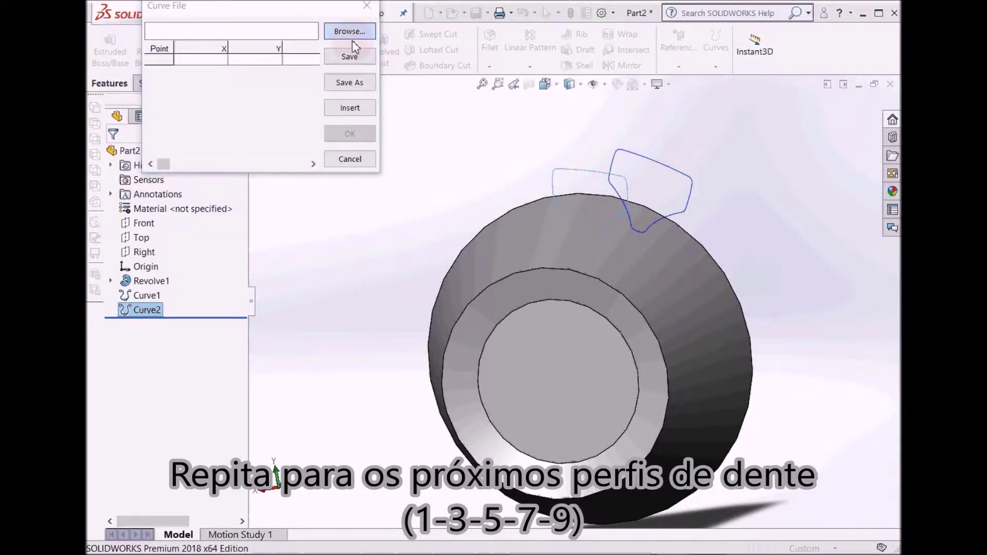
scroll(379, 208, "down", 3)
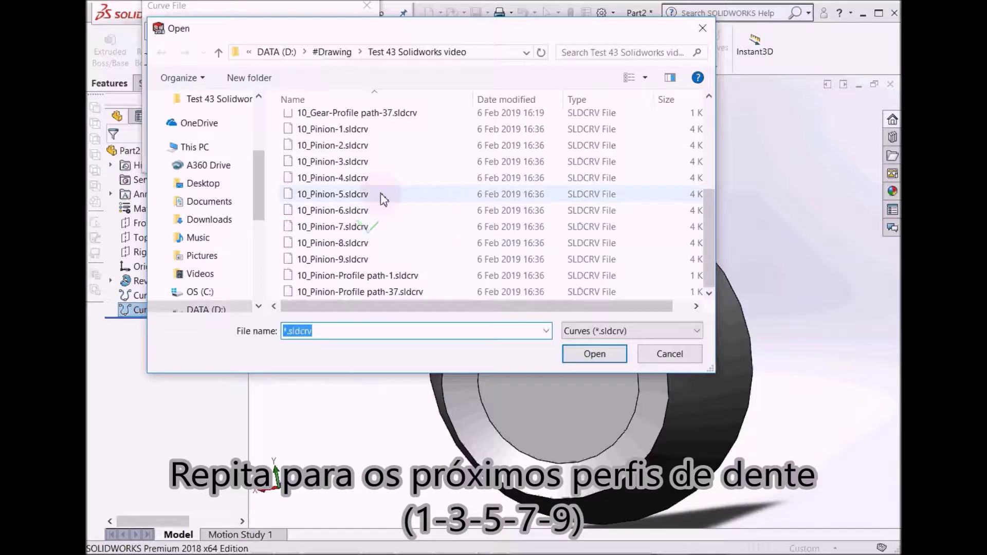
double_click(379, 194)
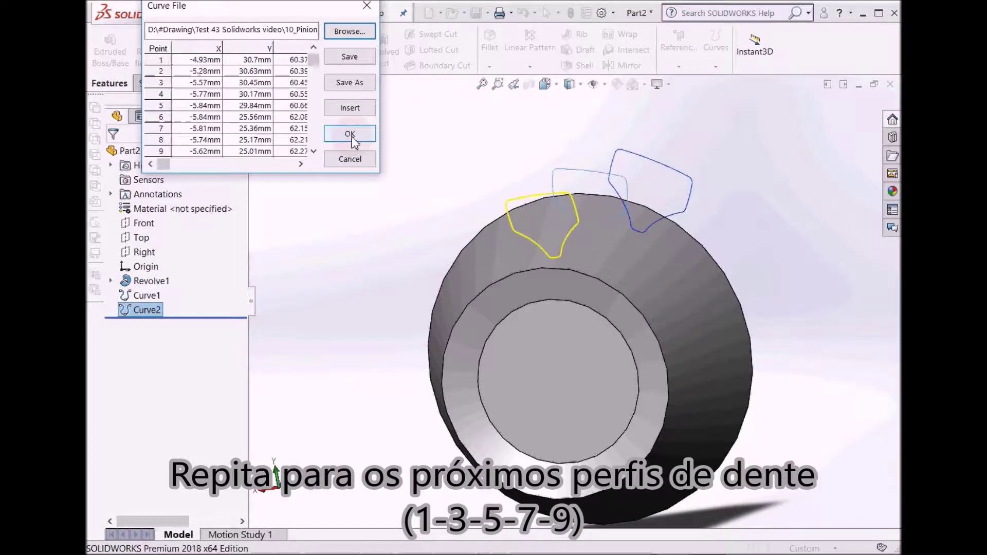
left_click(353, 135)
right_click(373, 149)
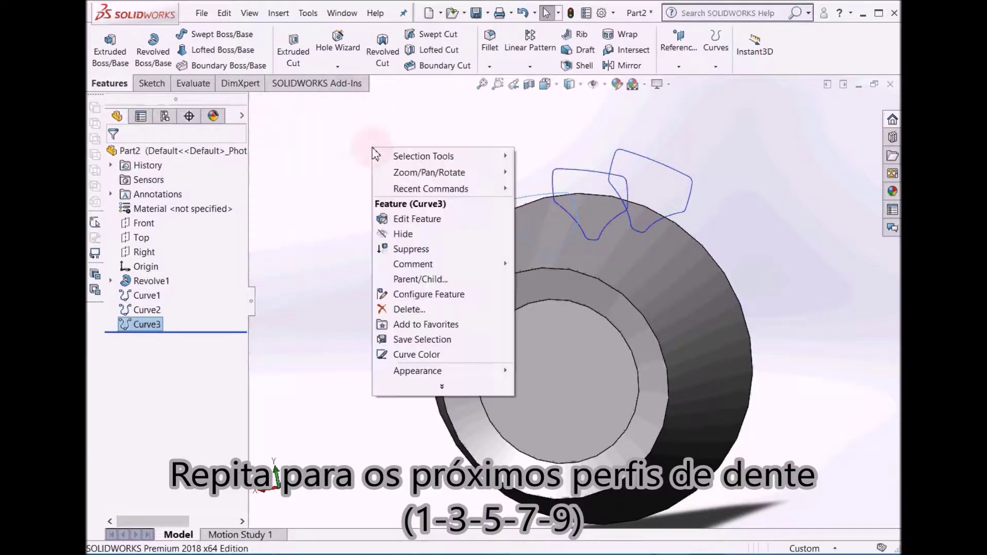
mouse_move(431, 189)
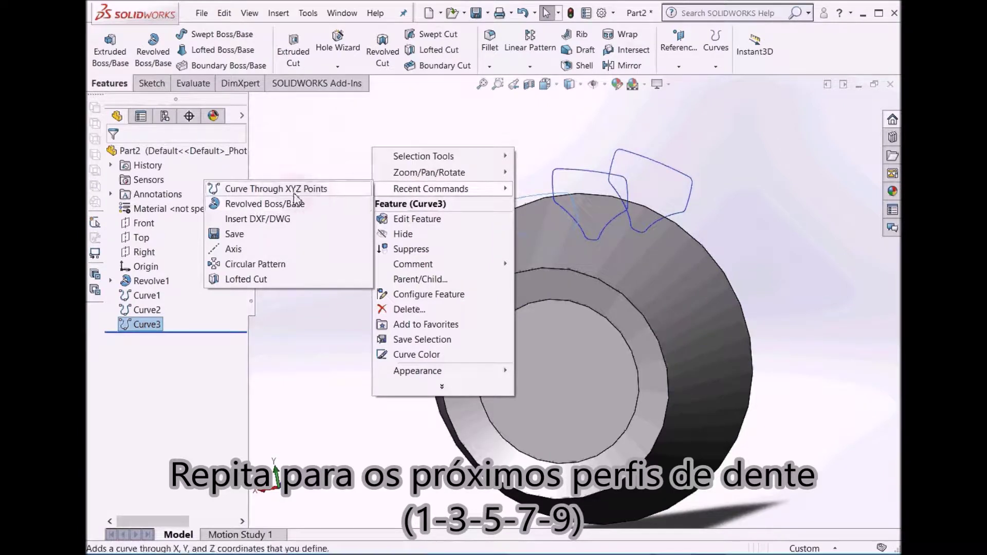
left_click(294, 188)
left_click(346, 31)
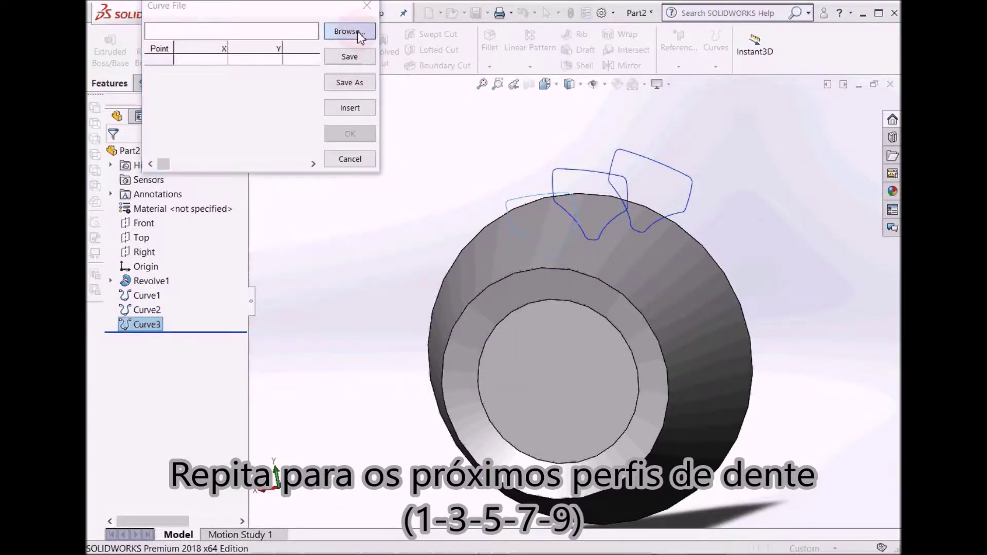
scroll(415, 168, "down", 4)
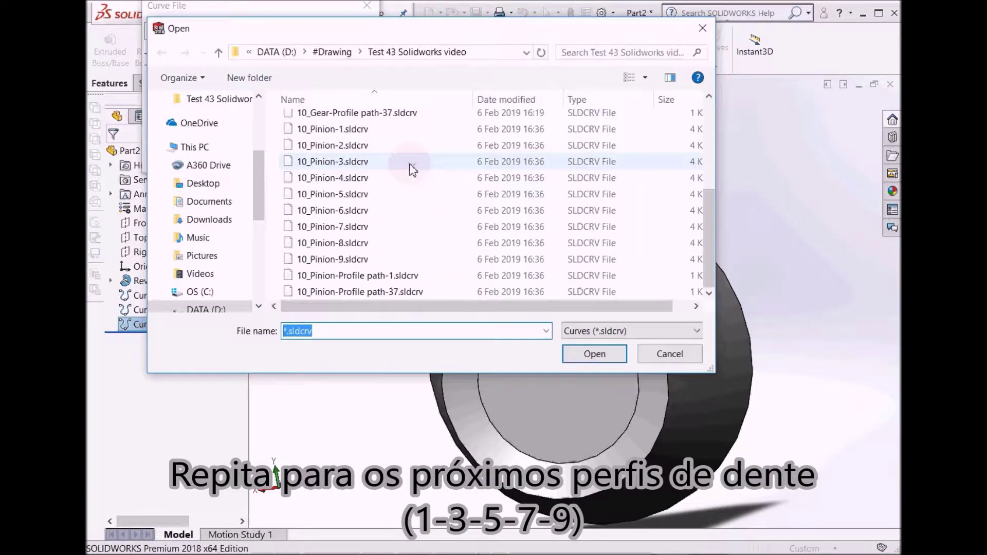
double_click(381, 235)
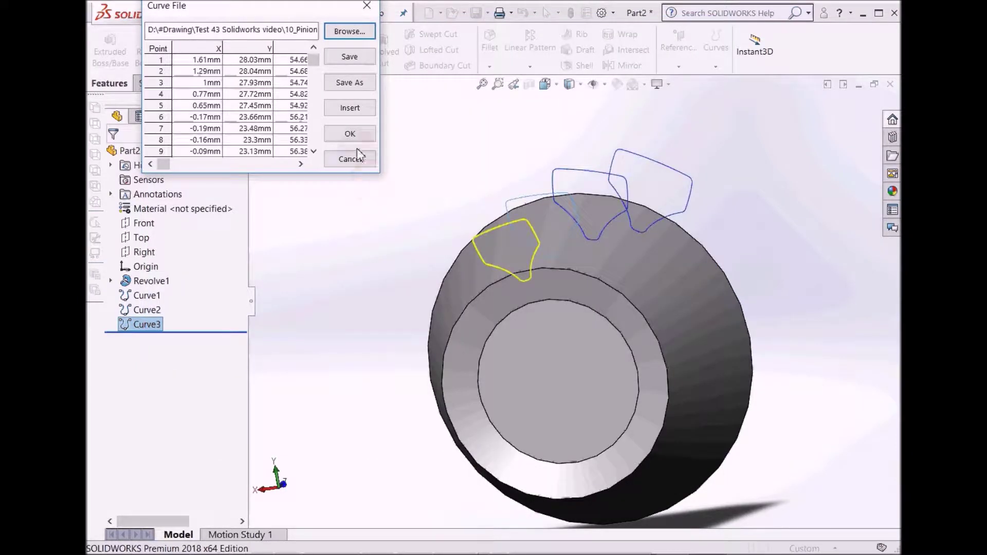
left_click(358, 140)
- Add Curve5 from the 10_Pinion-9 curve file
right_click(357, 137)
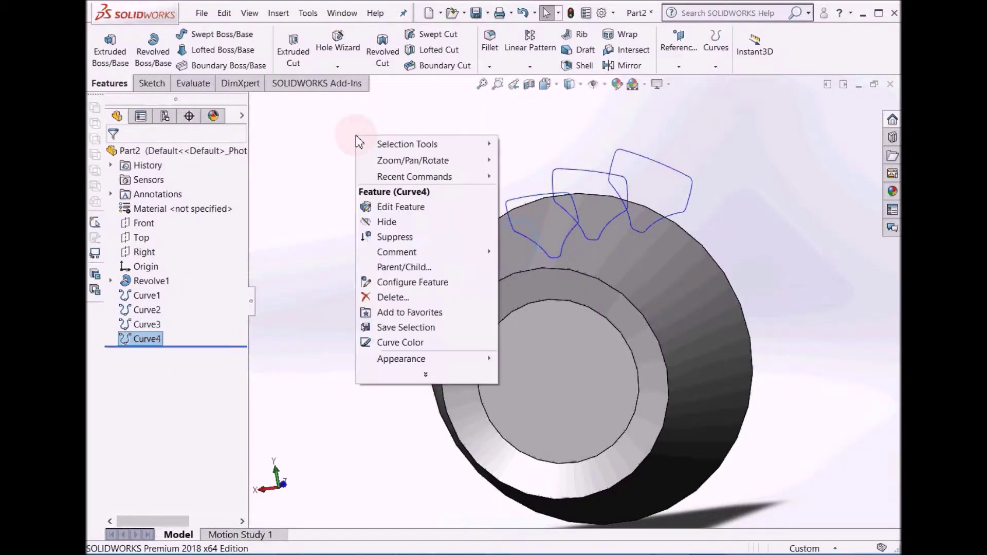
mouse_move(415, 177)
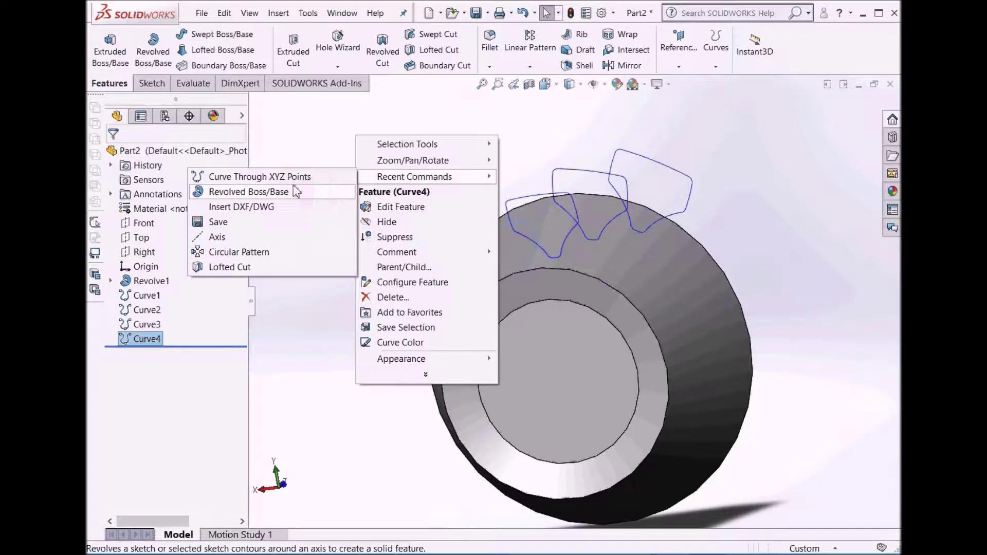
left_click(298, 178)
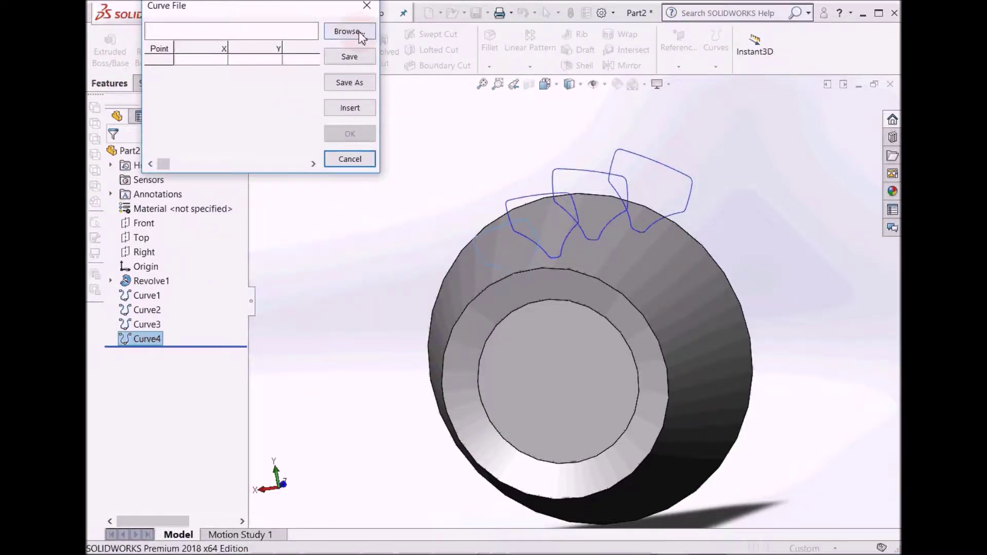
left_click(350, 32)
double_click(371, 260)
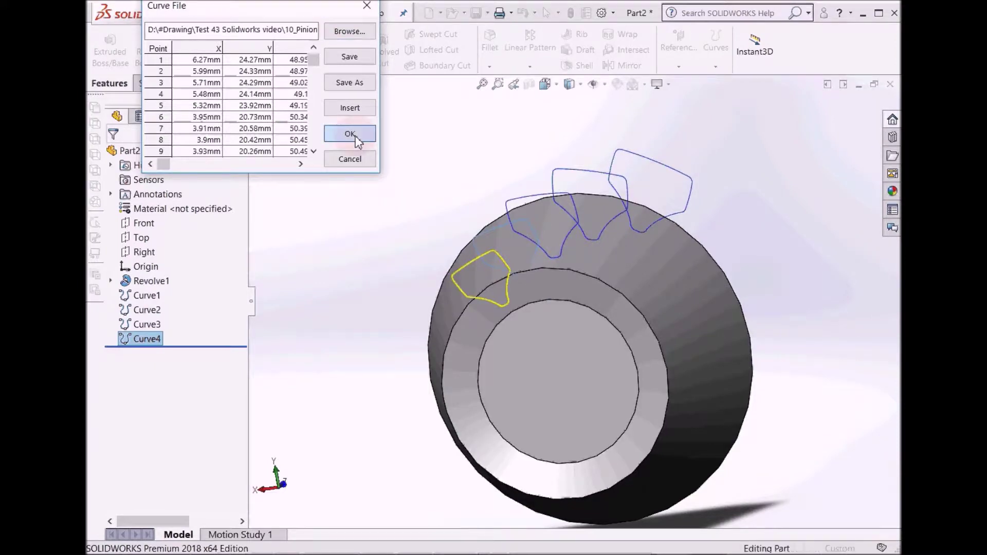
left_click(350, 134)
right_click(409, 139)
mouse_move(466, 178)
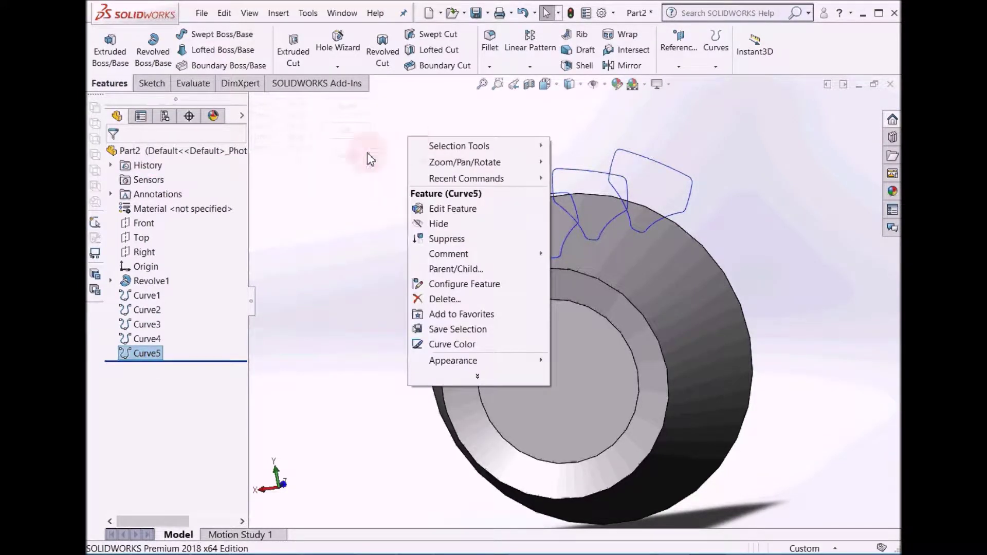
left_click(352, 178)
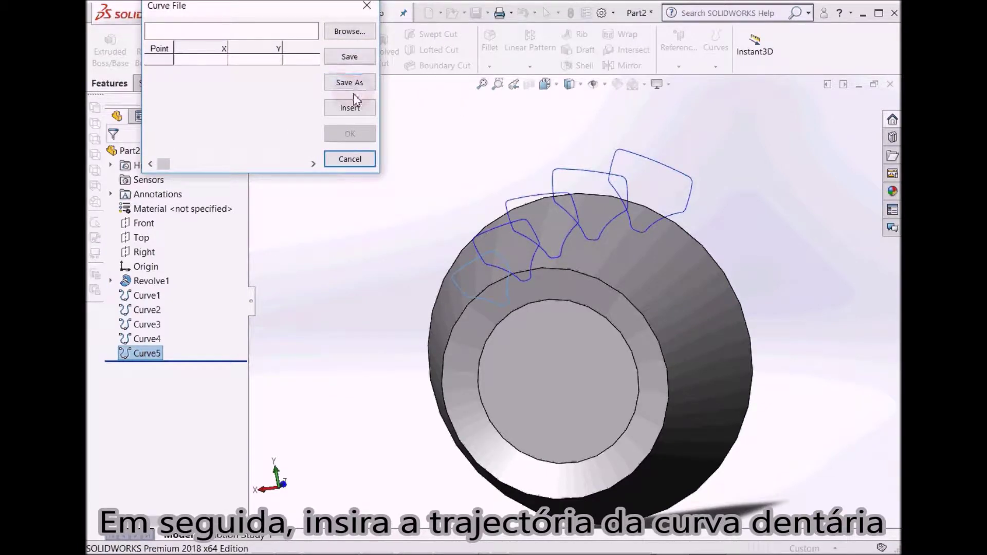
left_click(349, 32)
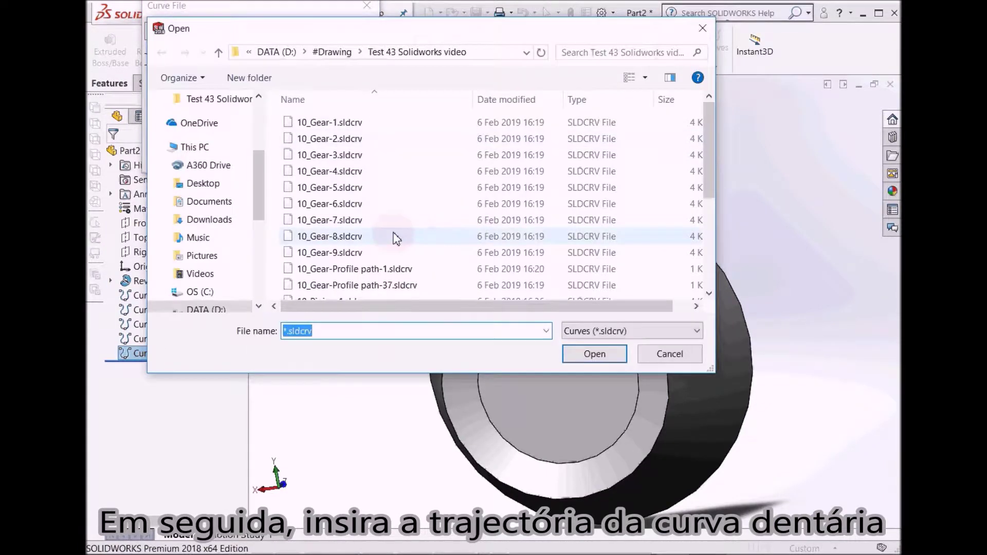
- Load the 10_Pinion-Profile path-1 curve file as Curve6
scroll(394, 242, "down", 4)
left_click(385, 282)
double_click(383, 280)
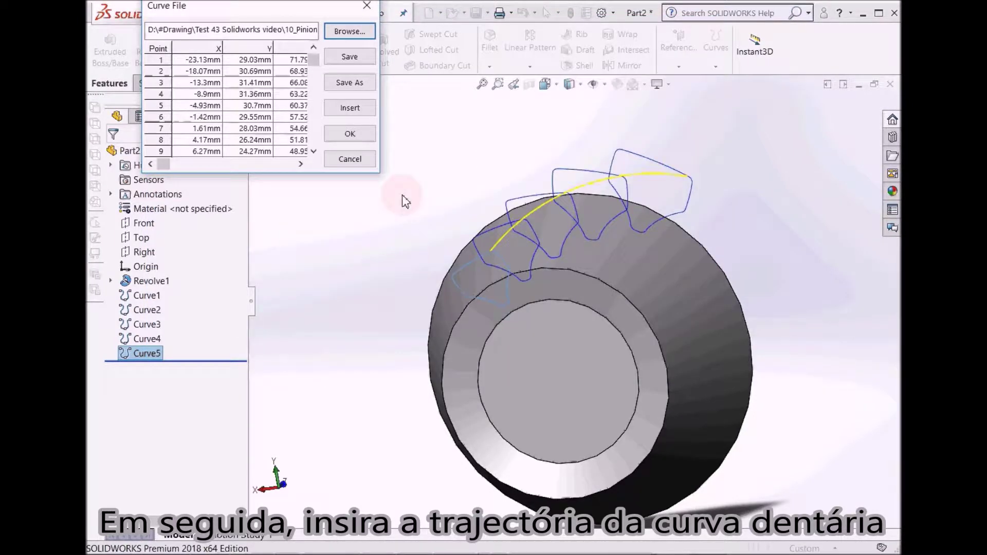
left_click(354, 137)
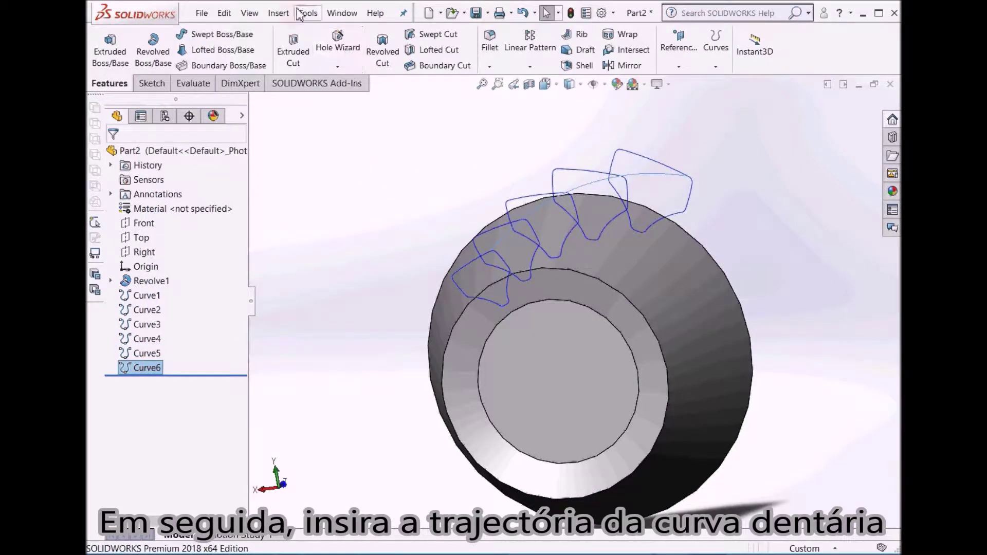
- Load 10_Pinion-Profile path-37.sldcrv as the tooth path curve, Curve7
right_click(359, 153)
mouse_move(417, 193)
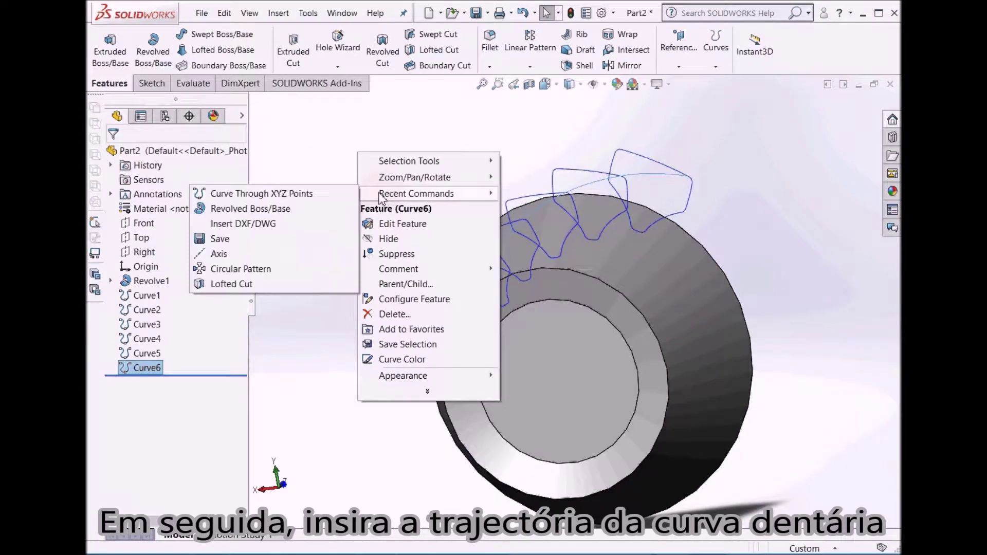
left_click(310, 198)
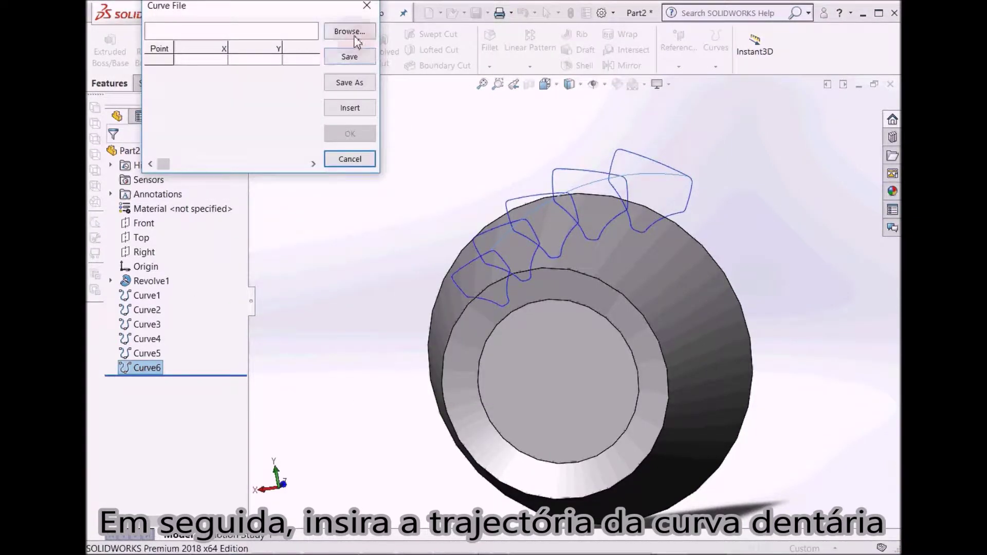
left_click(349, 32)
scroll(452, 227, "down", 3)
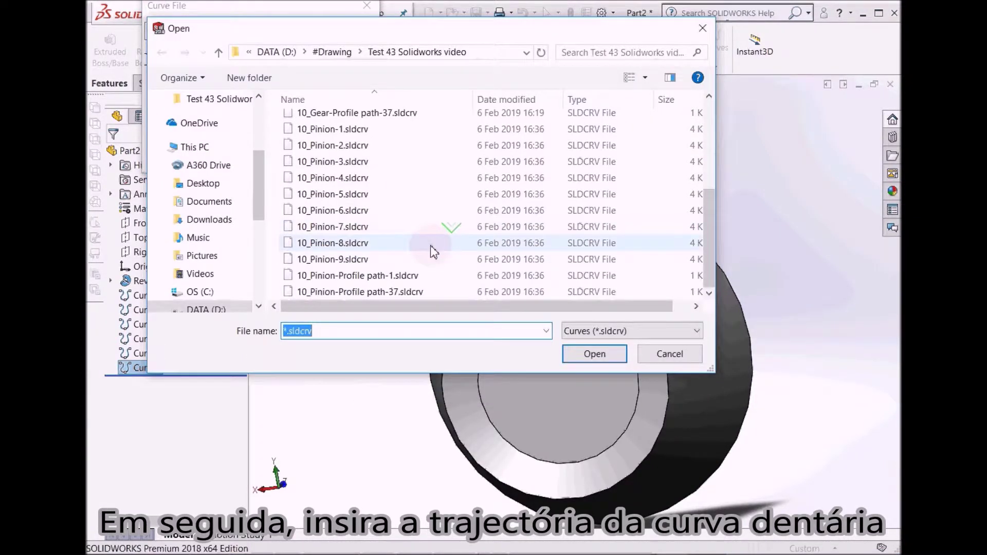
double_click(410, 291)
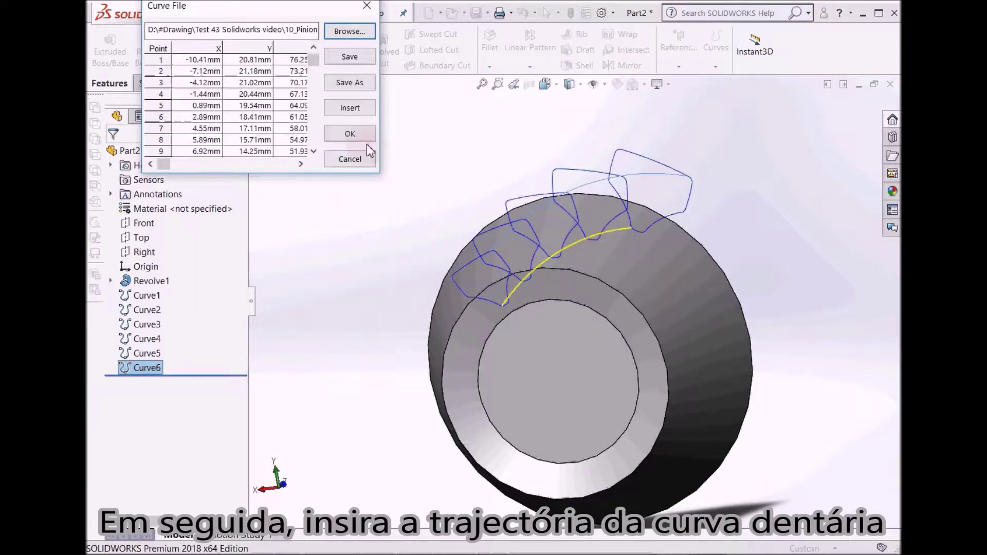
left_click(357, 137)
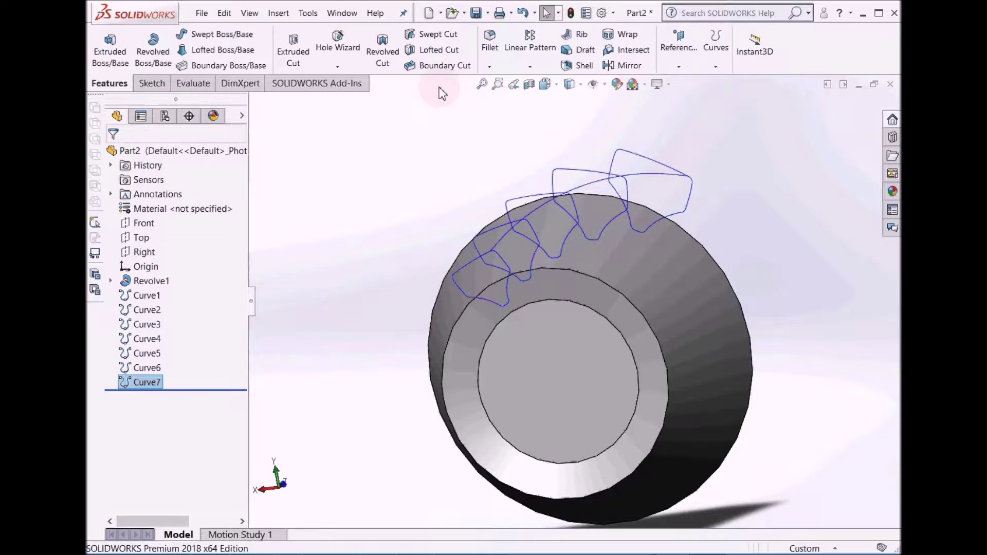
left_click(436, 51)
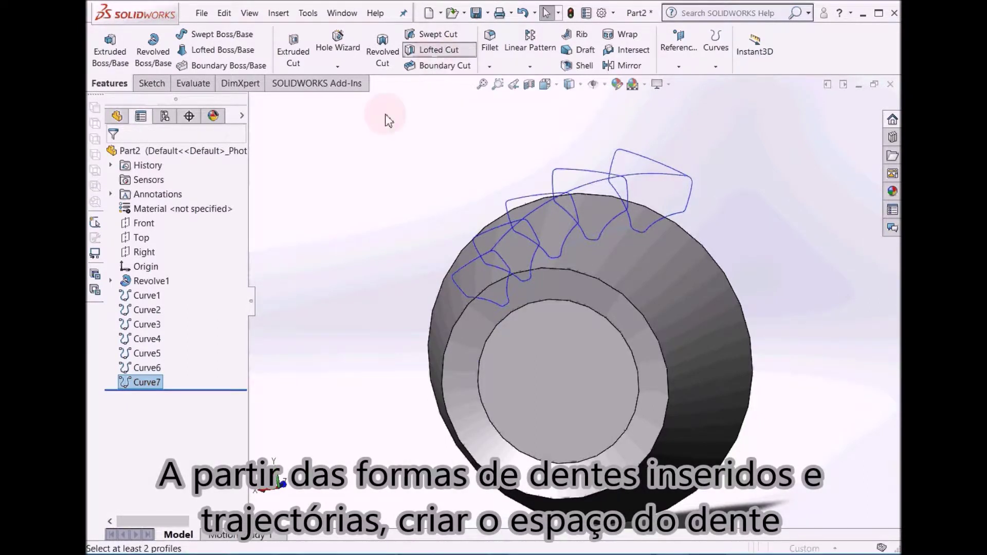
- Cut the first tooth space as Cut-Loft1, lofting Curve5 to Curve1 along guide curves Curve7 and Curve6
left_click(469, 271)
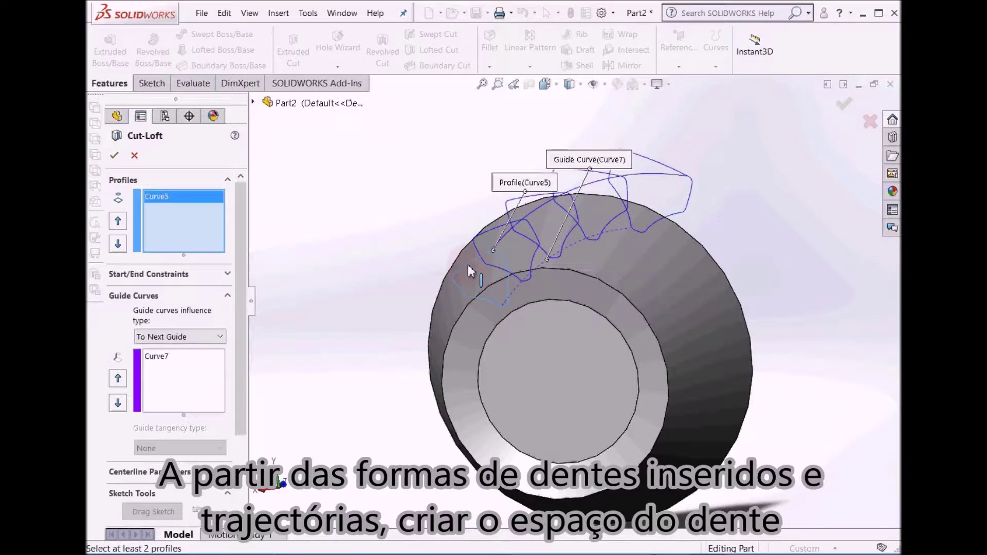
left_click(493, 234)
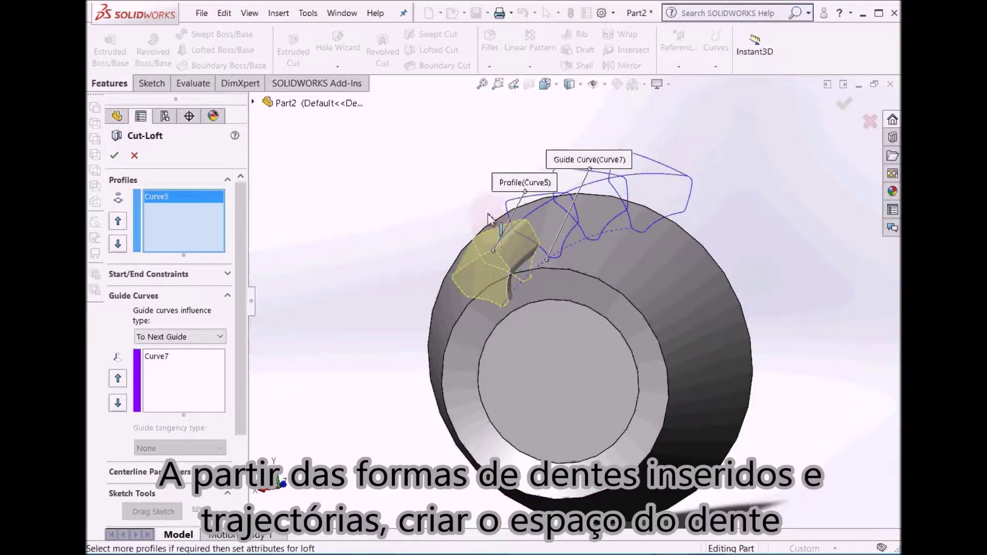
left_click(520, 204)
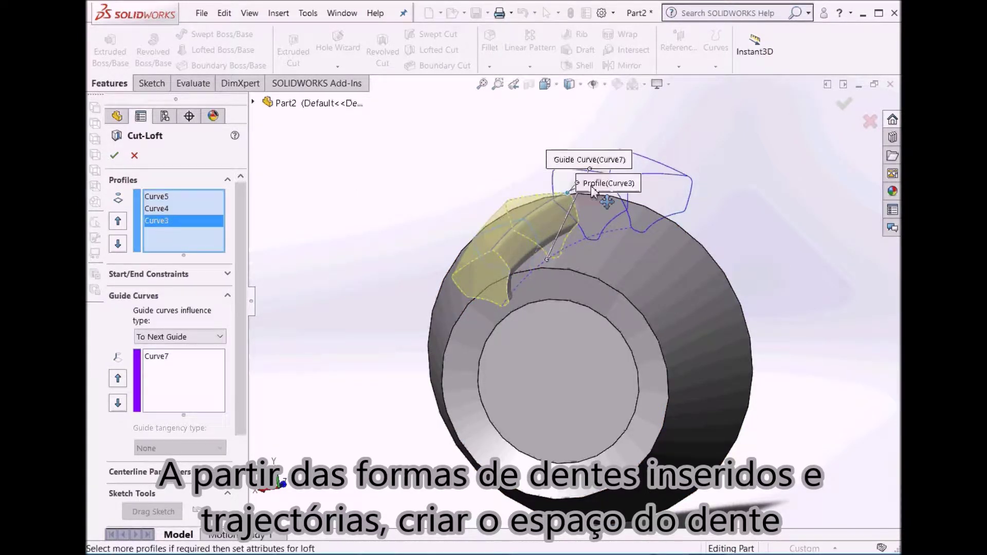
left_click(555, 178)
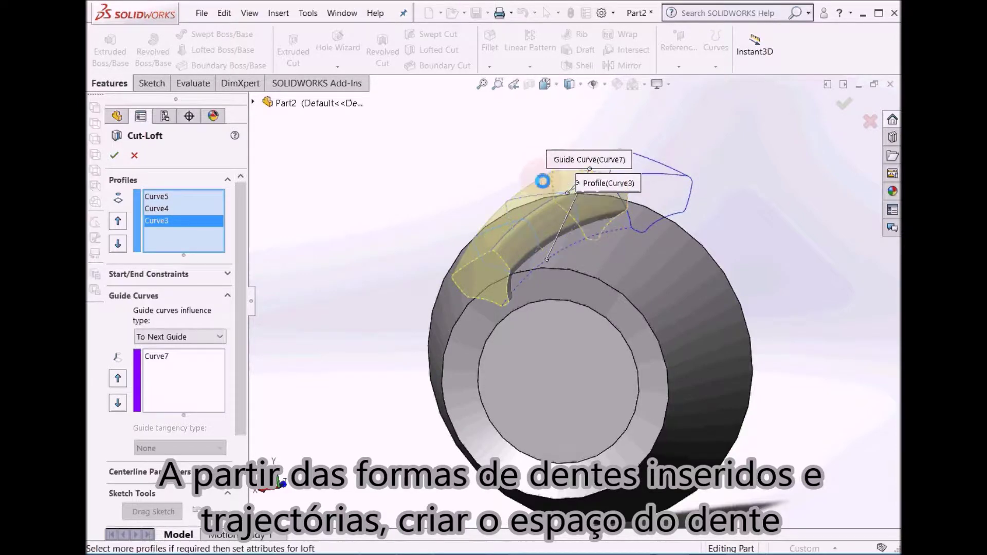
left_click(652, 163)
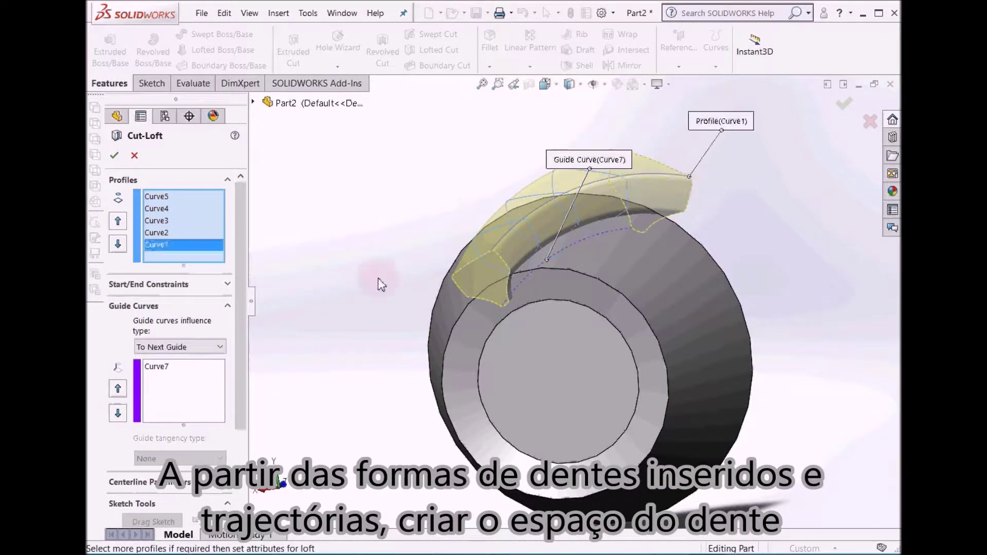
left_click(186, 373)
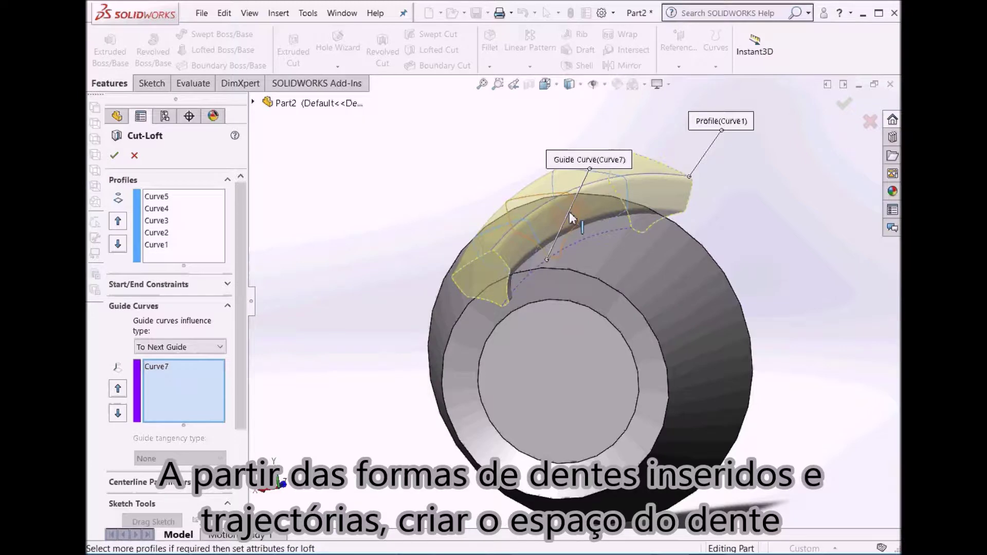
left_click(548, 204)
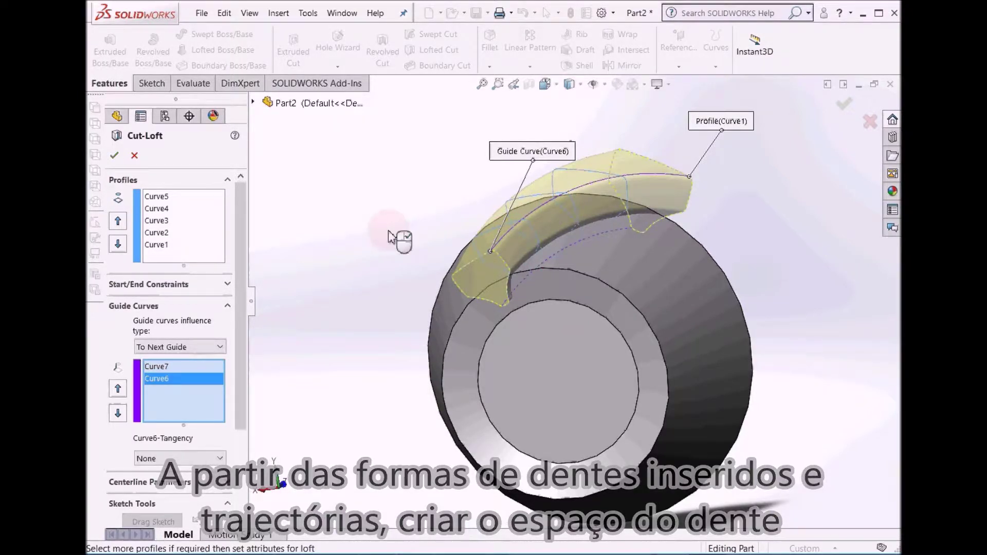
left_click(116, 155)
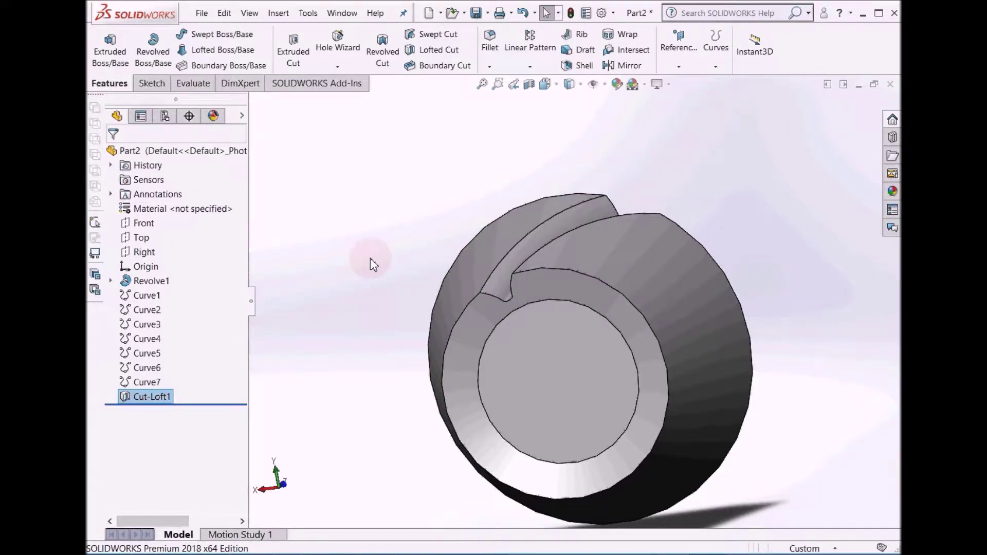
- Circular-pattern Cut-Loft1 about the inner cylindrical face into 15 equal instances over 360°
left_click(530, 67)
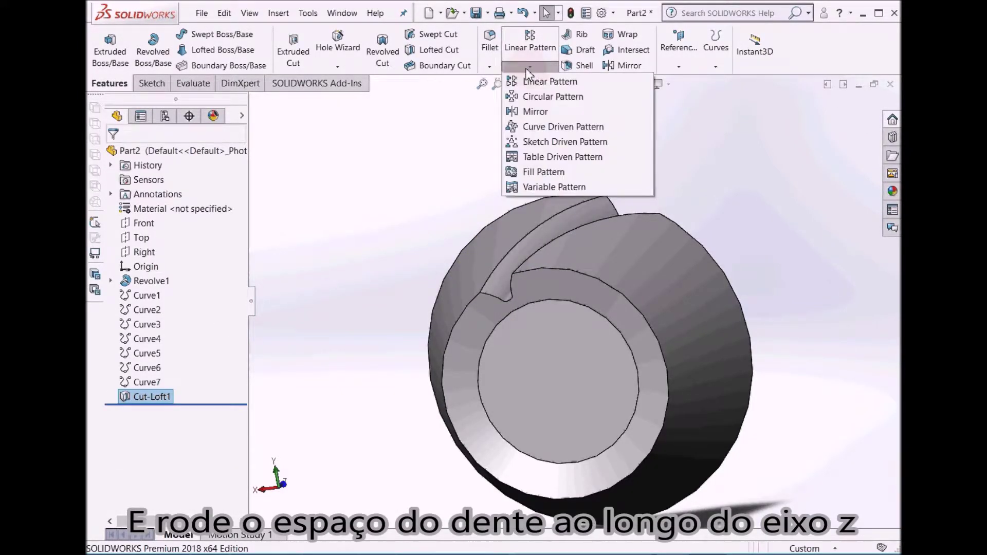
left_click(546, 100)
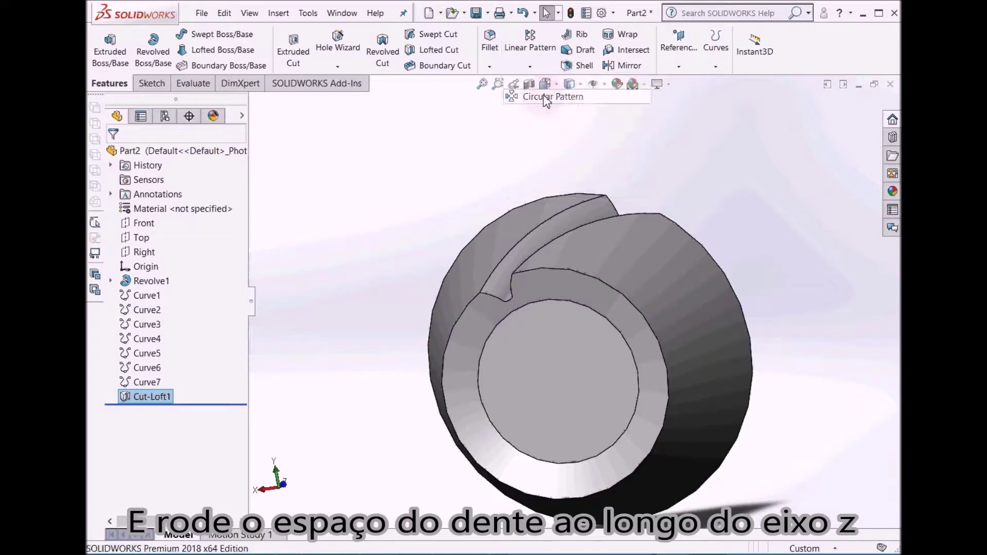
left_click(552, 237)
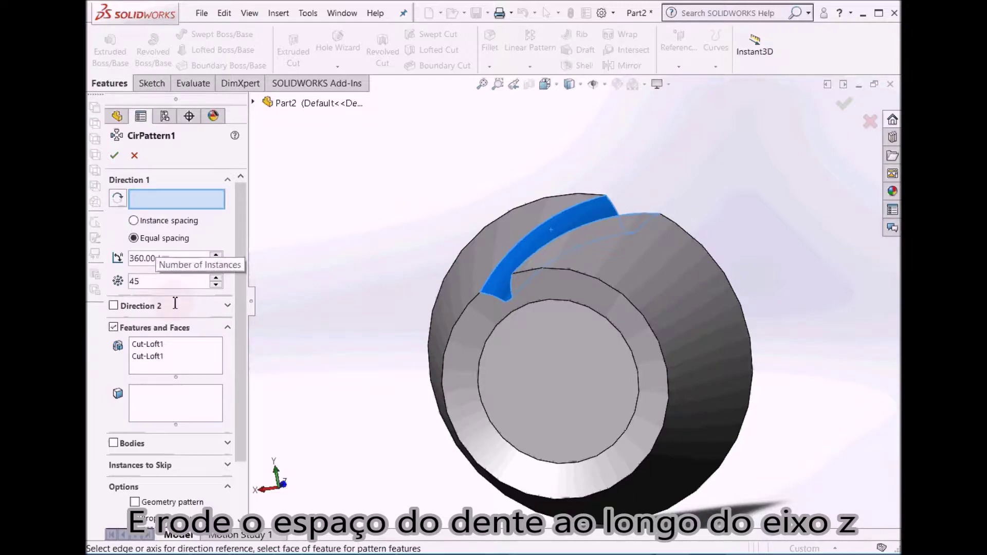
left_click(458, 369)
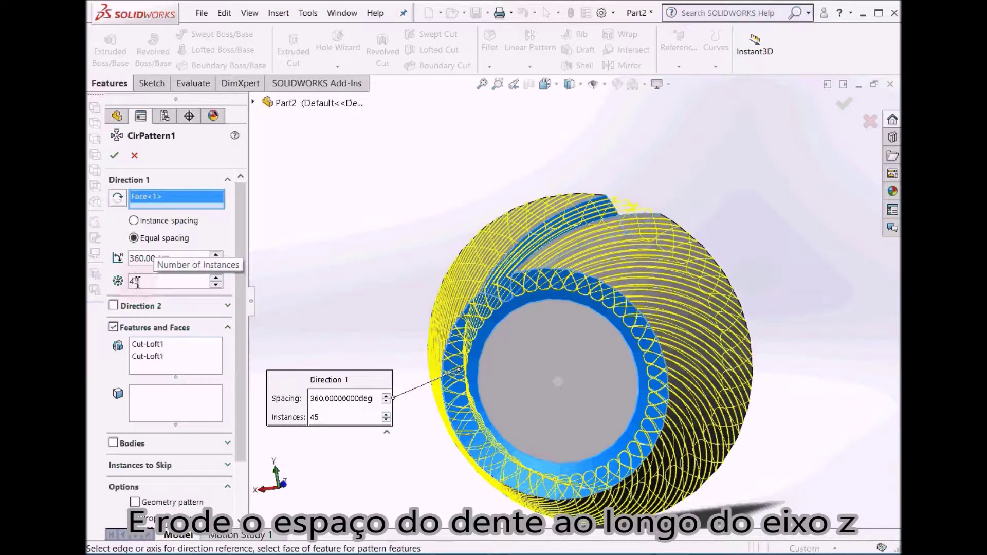
key("BackSpace")
type("1")
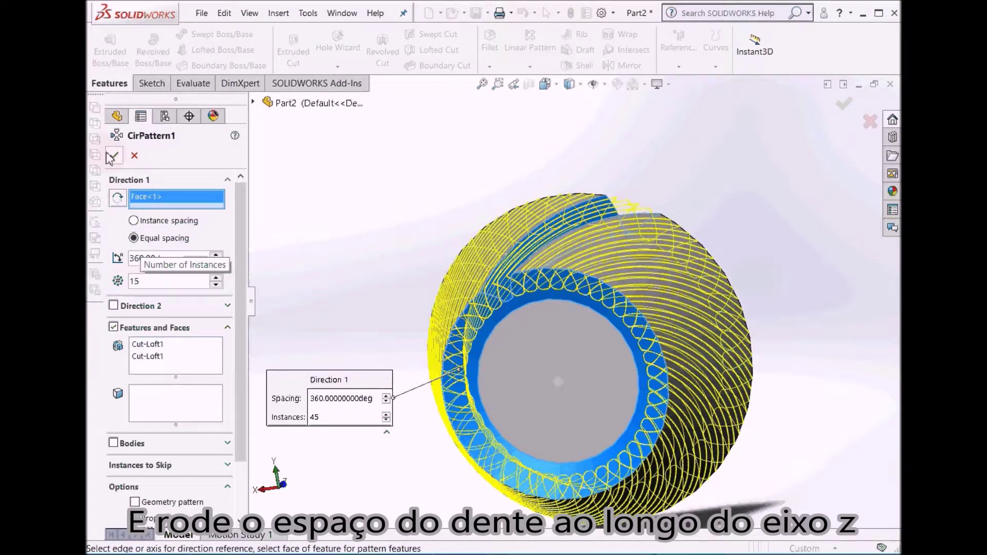
right_click(403, 252)
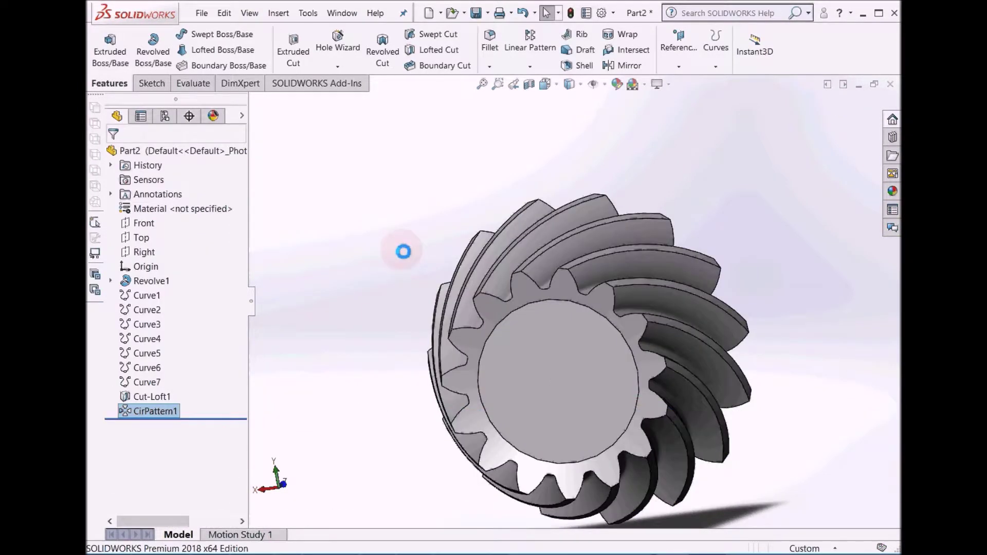
scroll(537, 466, "down", 2)
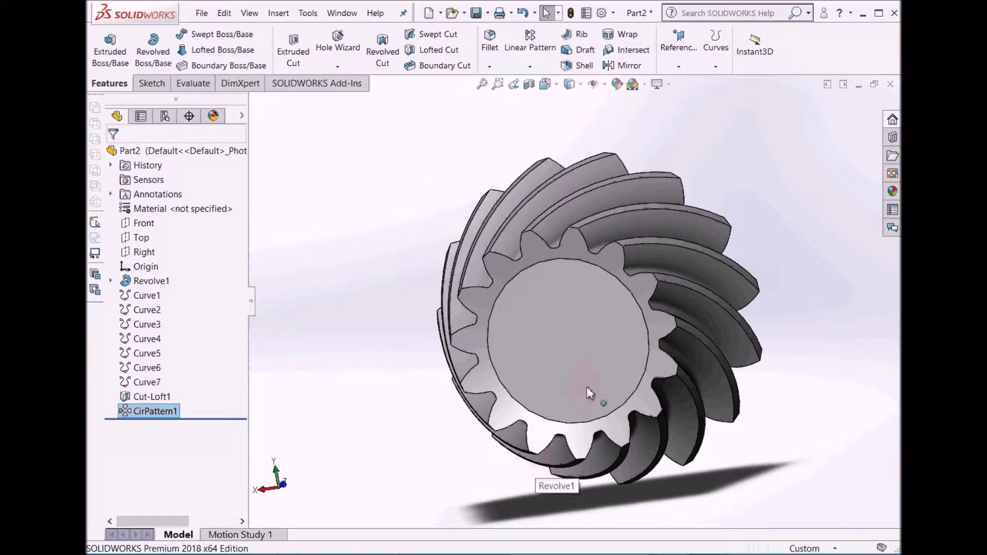
left_click(679, 66)
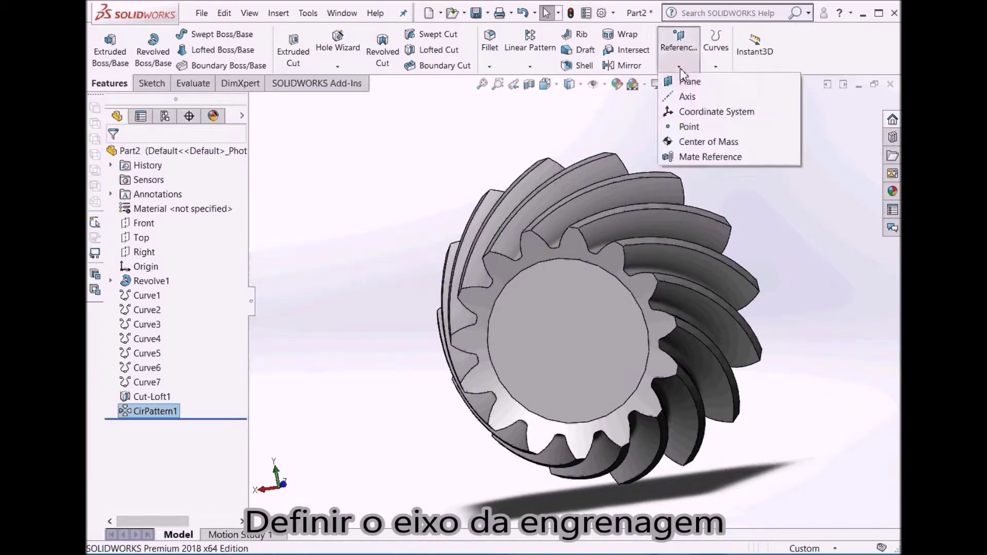
- Create reference Axis1 at the intersection of the Top and Right planes
left_click(688, 97)
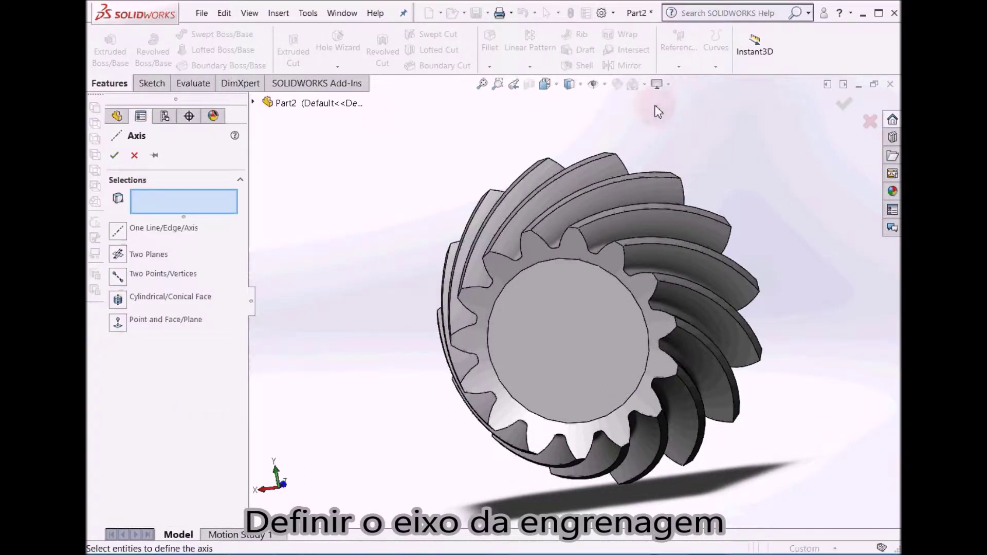
left_click(253, 102)
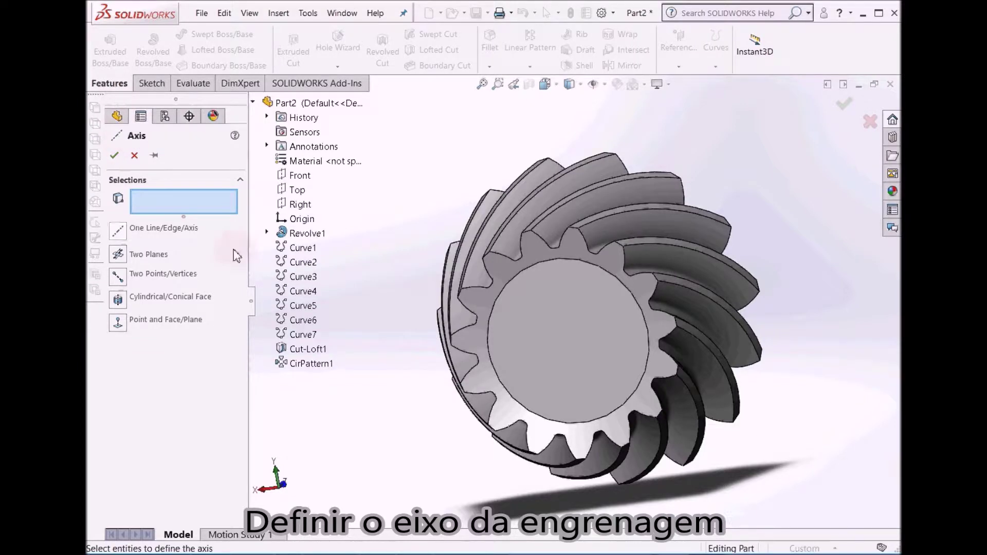
left_click(297, 190)
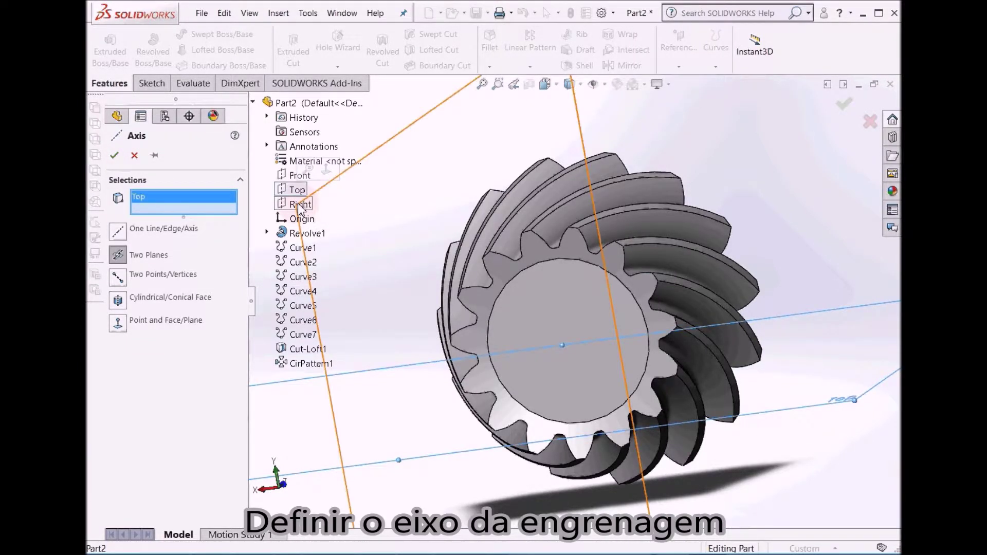
left_click(302, 205)
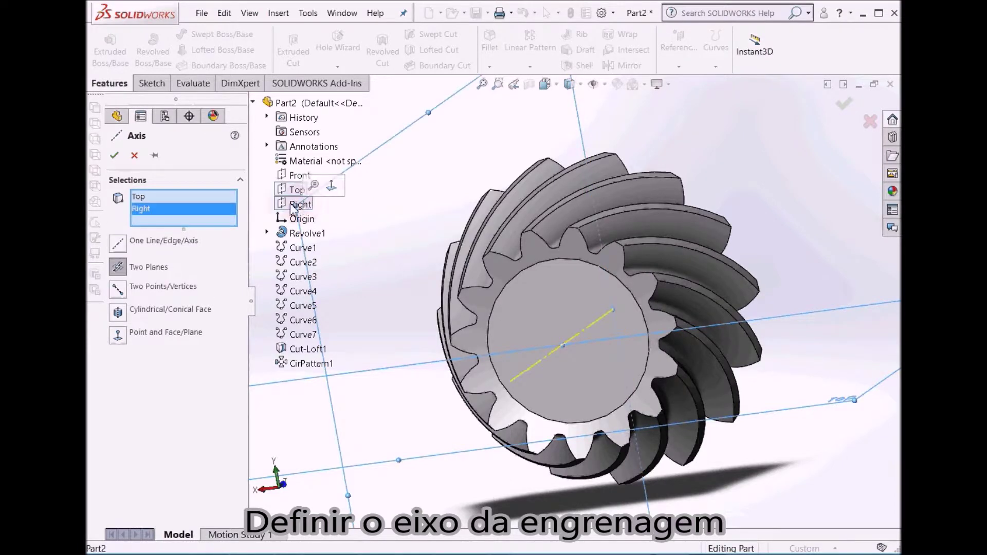
left_click(114, 155)
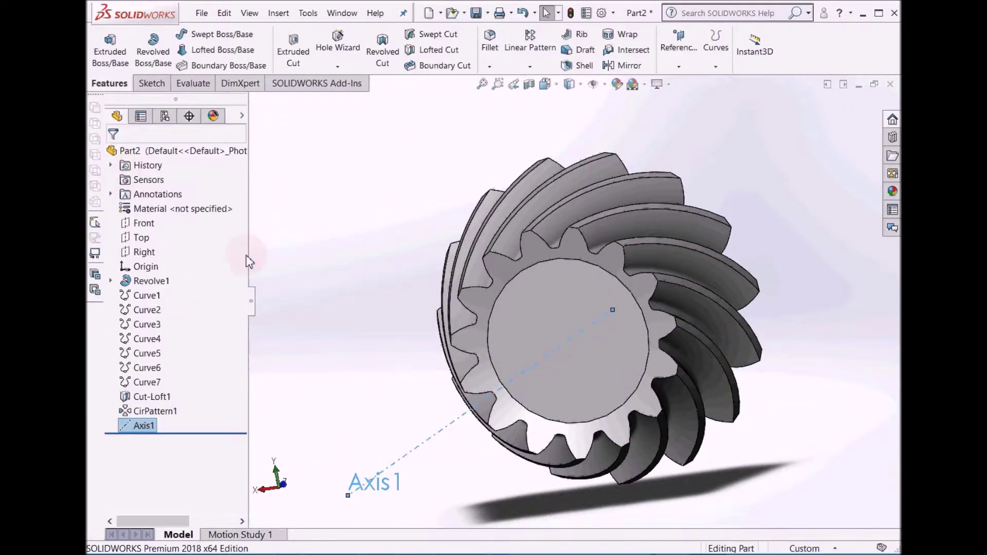
left_click(359, 248)
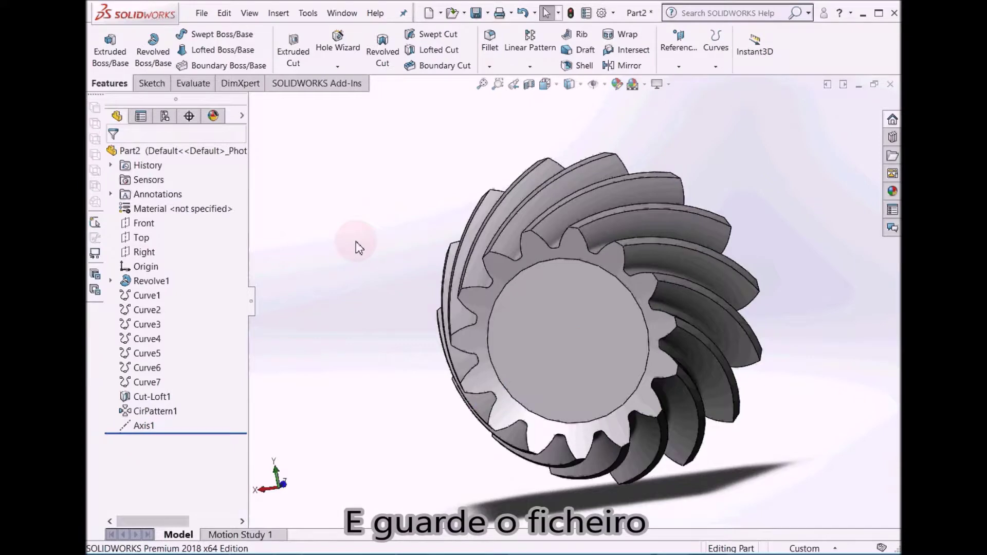
- Save the pinion part as 10_Pinion
key("ctrl+s")
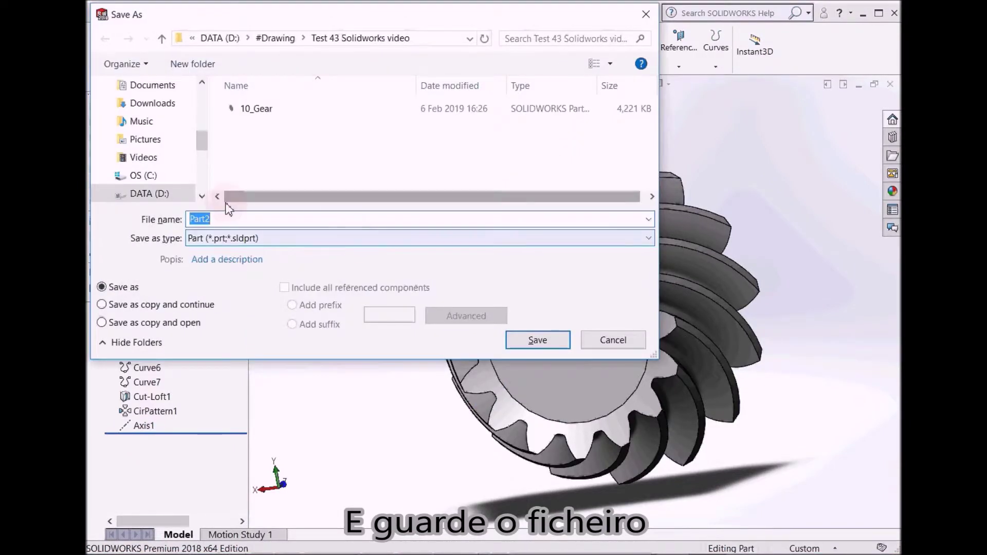
type("10_Pinion")
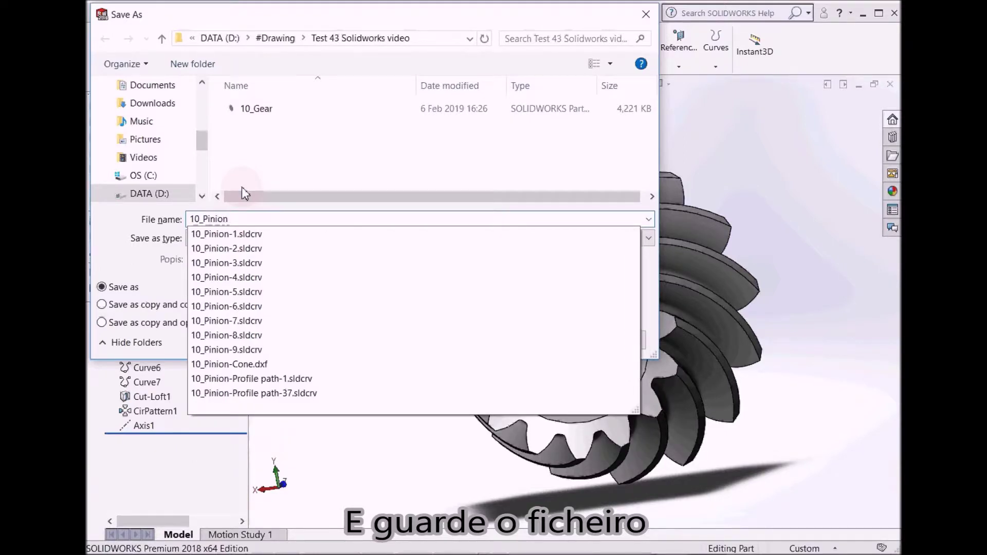
key("Return")
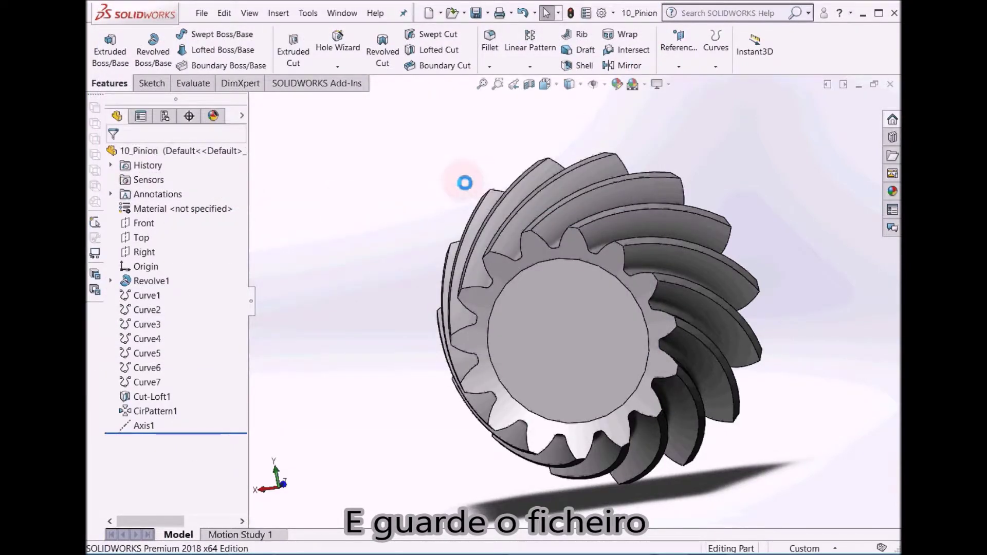
left_click(342, 13)
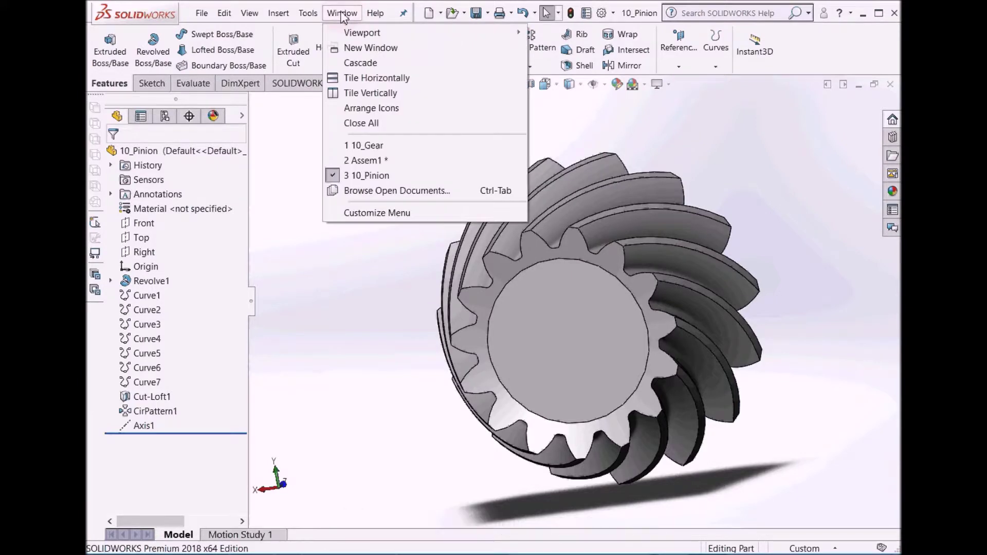
- In Assem1, insert 10_Pinion from the open documents and place it above the gear
left_click(375, 161)
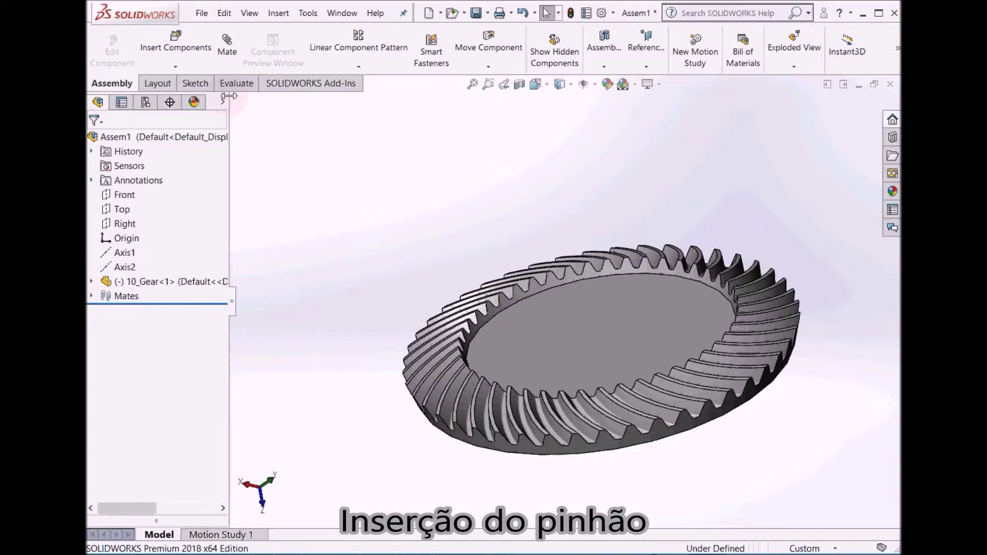
left_click(176, 41)
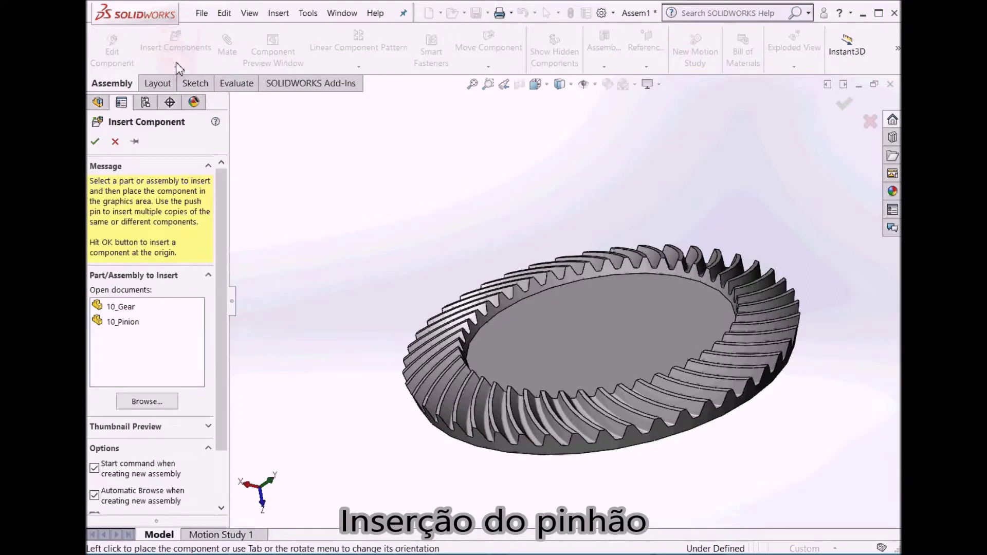
left_click_drag(125, 322, 126, 325)
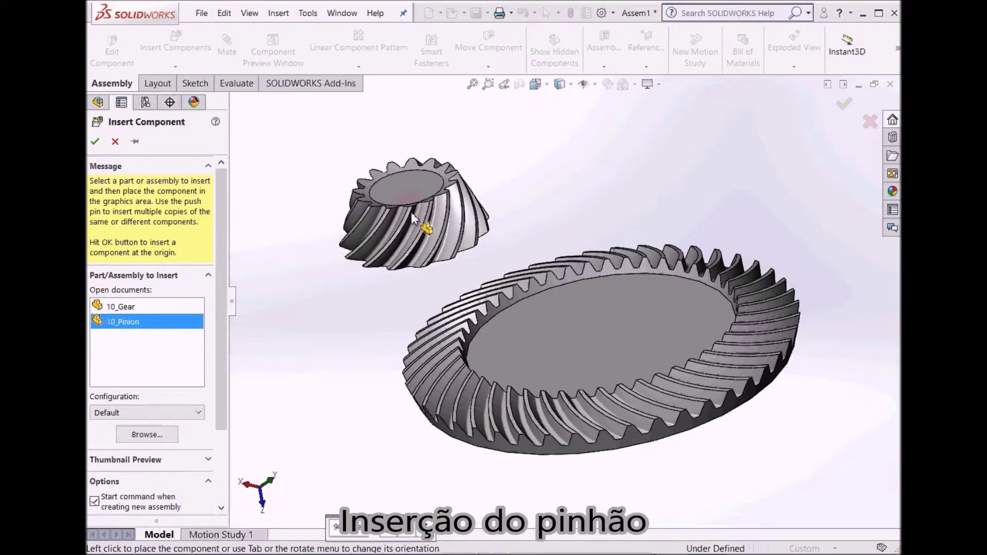
left_click(412, 215)
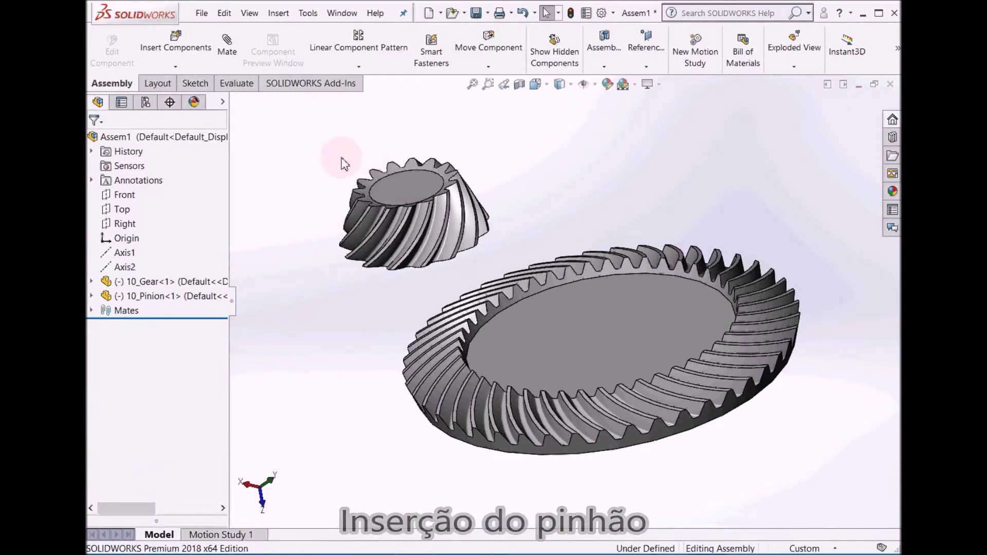
left_click(226, 46)
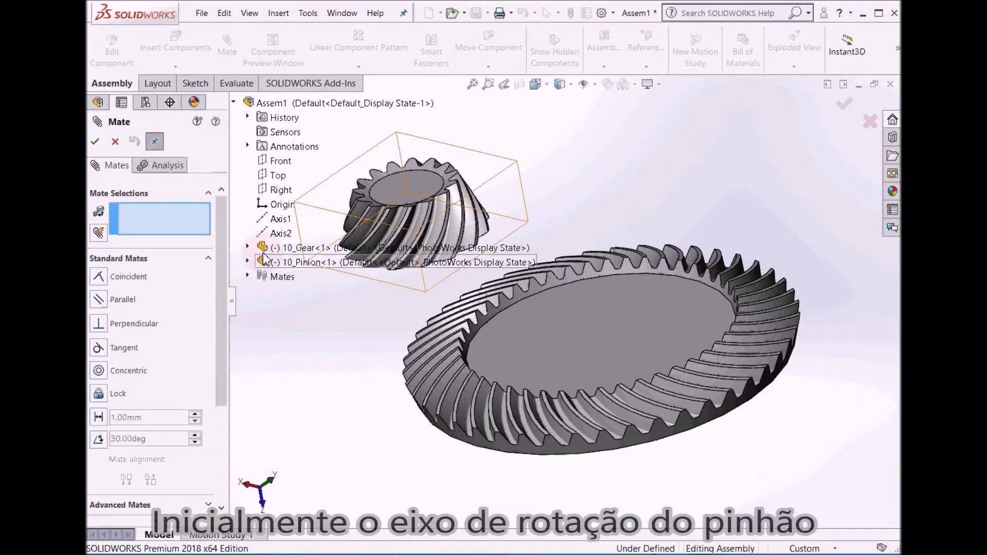
- Mate the pinion's Axis1 coincident with the assembly's Axis2
left_click(276, 236)
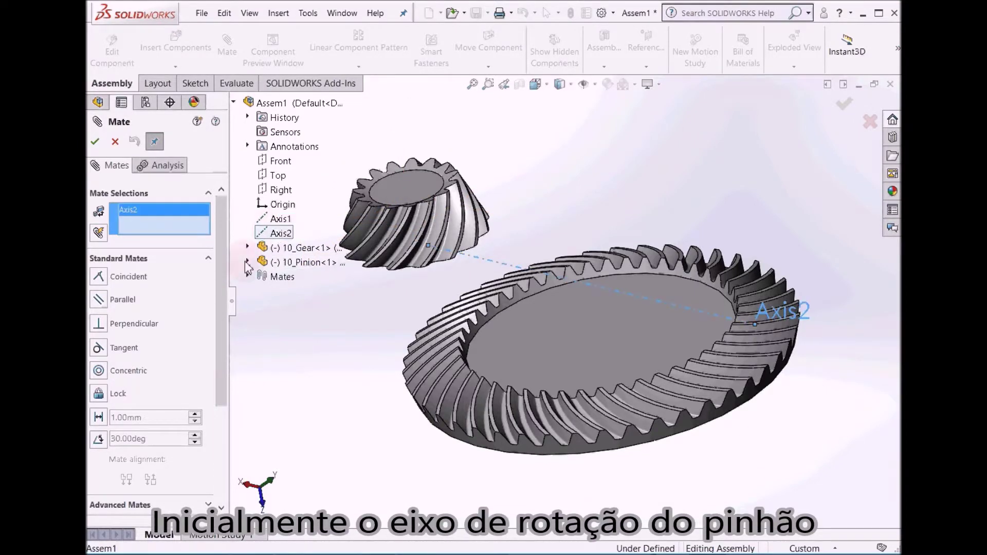
left_click(248, 262)
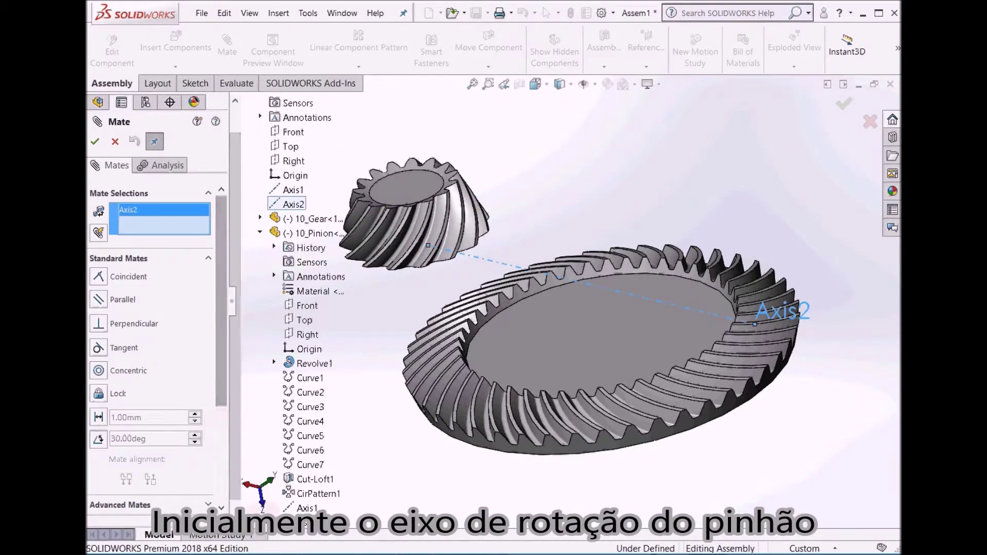
left_click(309, 509)
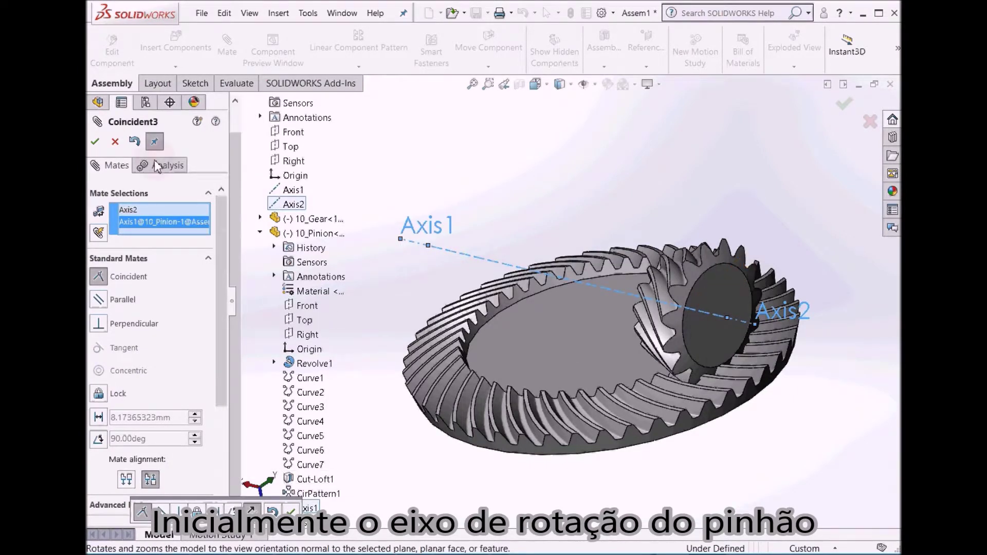
left_click(95, 142)
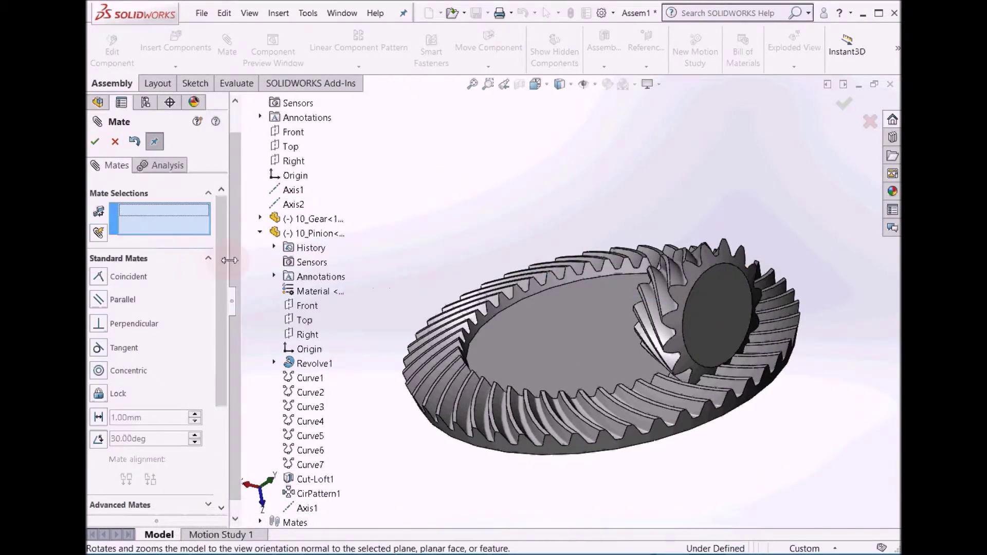
- Select the pinion's back face and the Right plane for the next mate
left_click(735, 283)
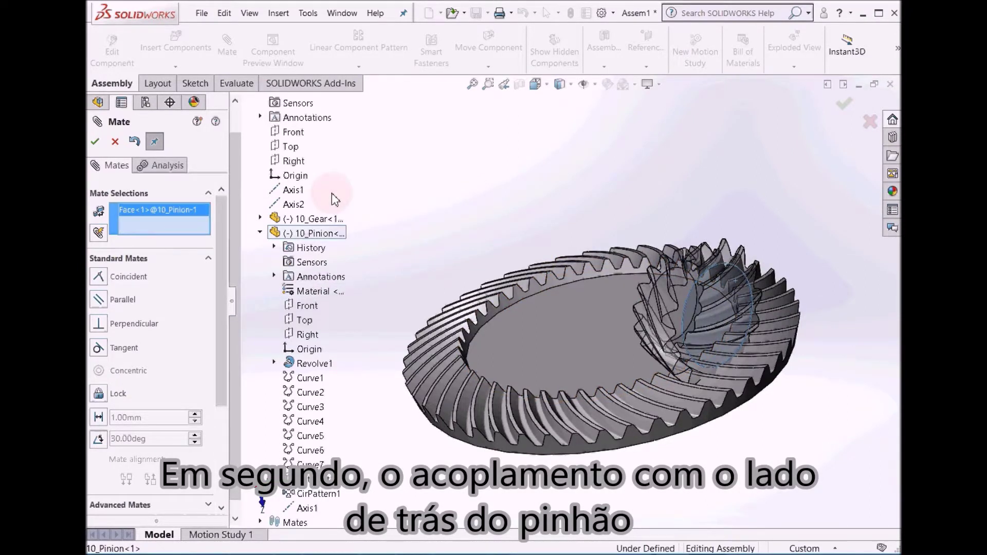
left_click(294, 161)
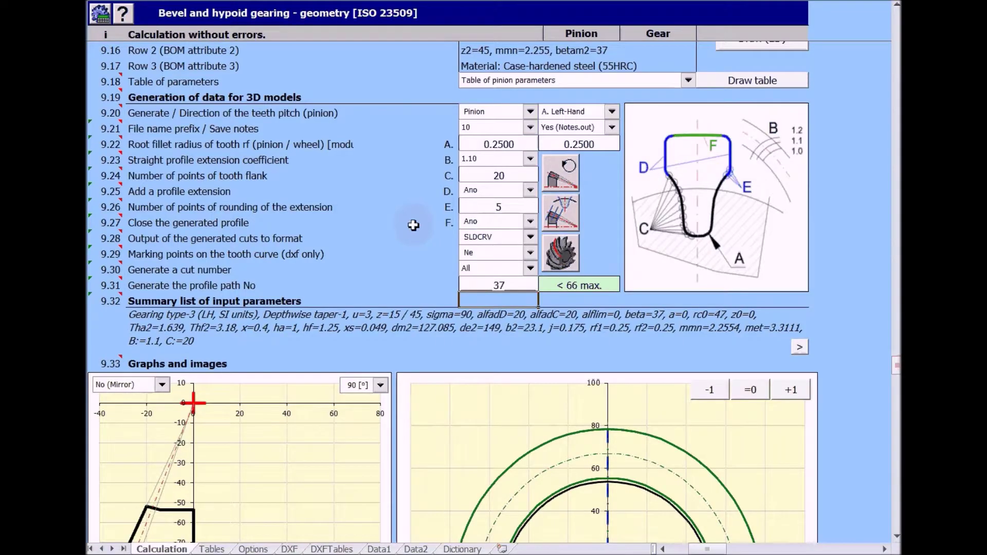
scroll(414, 225, "up", 5)
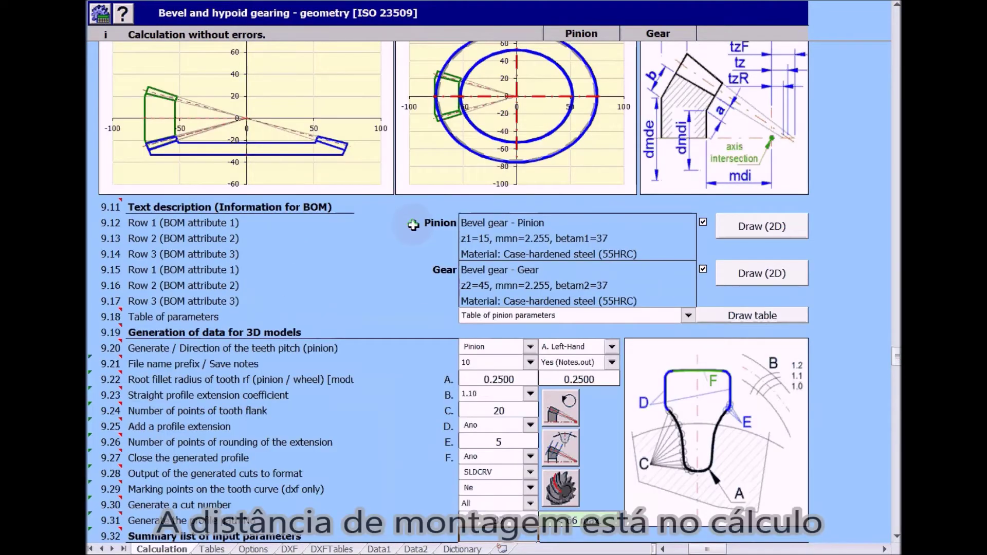
- Look up the pinion's external mounting distance, 76.1595 mm, in MITCalc row 9.8, then return to SOLIDWORKS
scroll(413, 225, "up", 5)
scroll(413, 225, "up", 1)
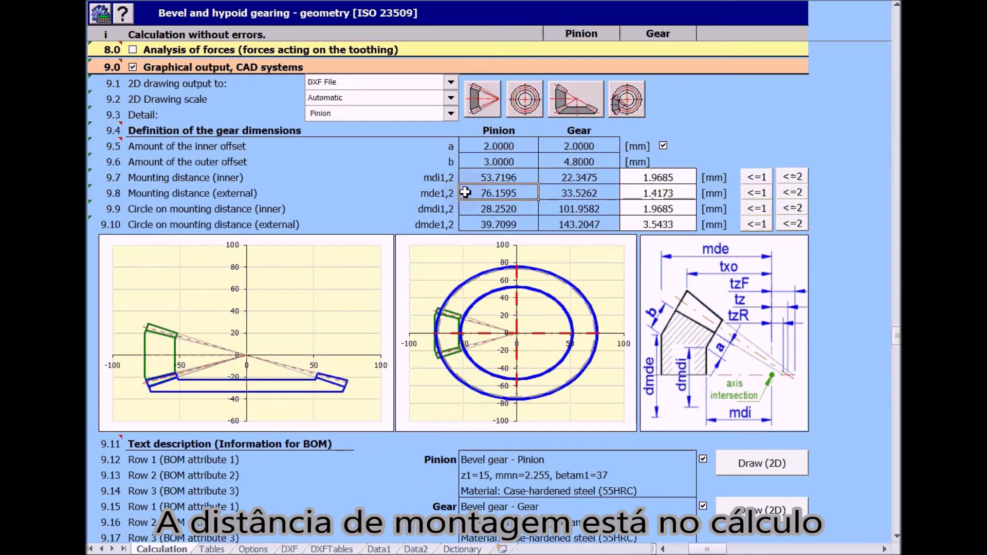
key("alt+Tab")
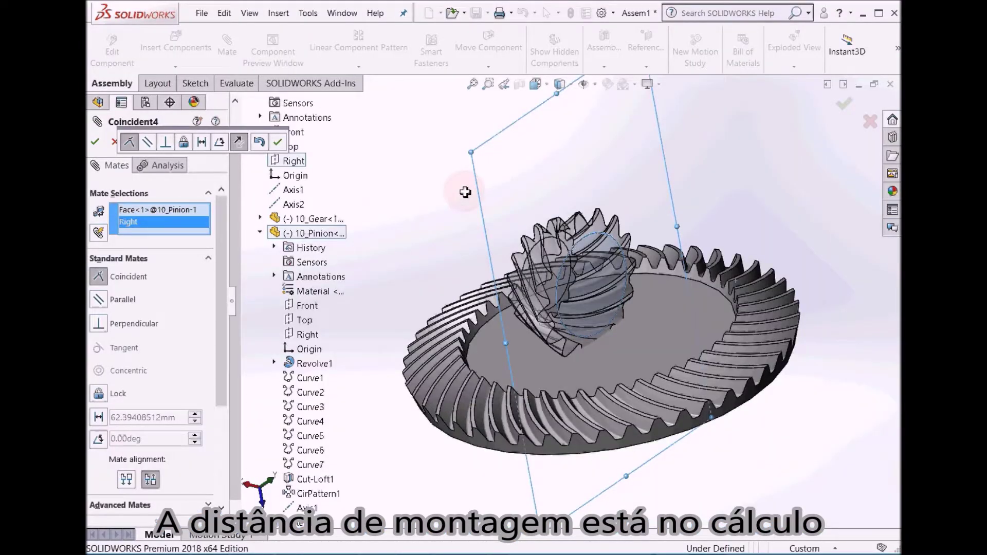
- Make the back-face-to-Right-plane mate a 76.159 mm distance so the pinion meshes with the gear
left_click(100, 418)
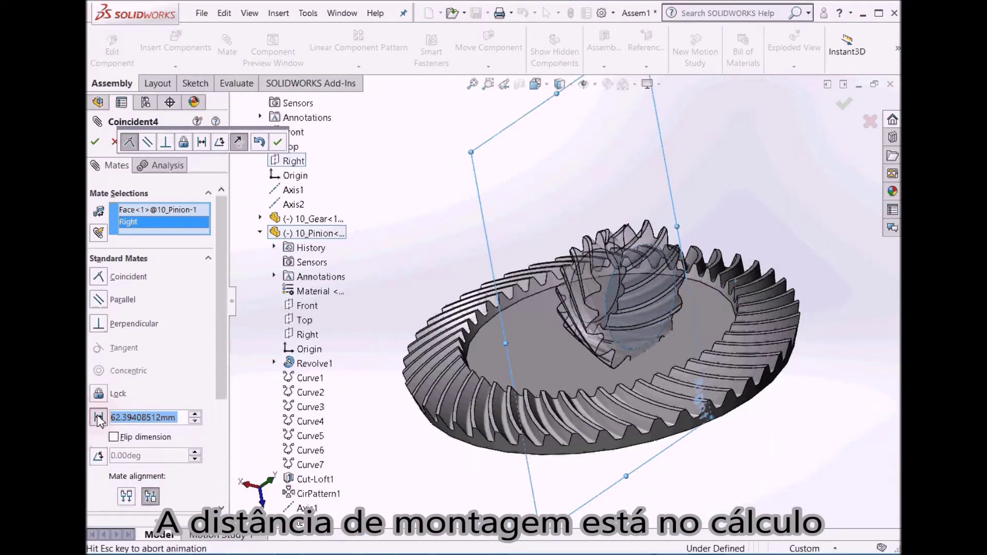
type("7")
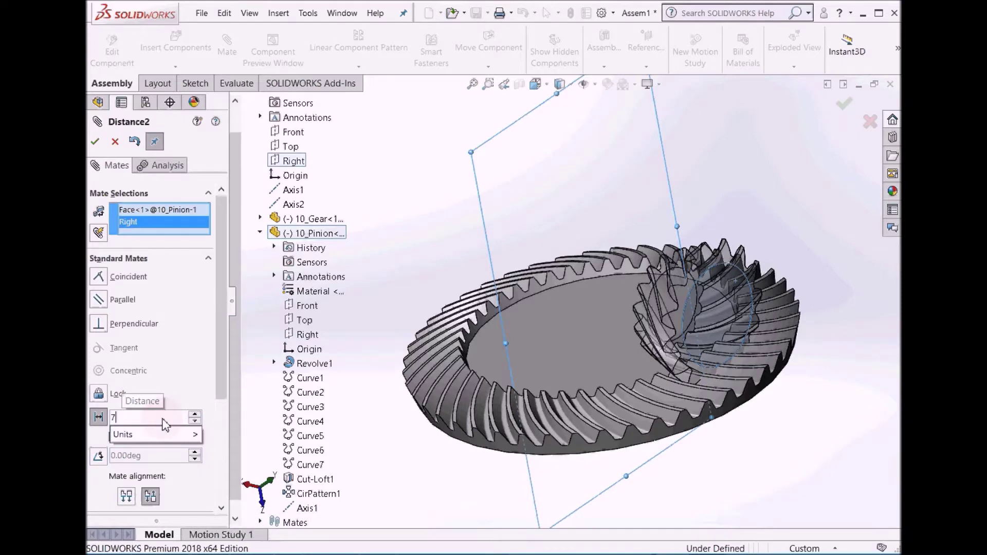
type("6.159")
key("Return")
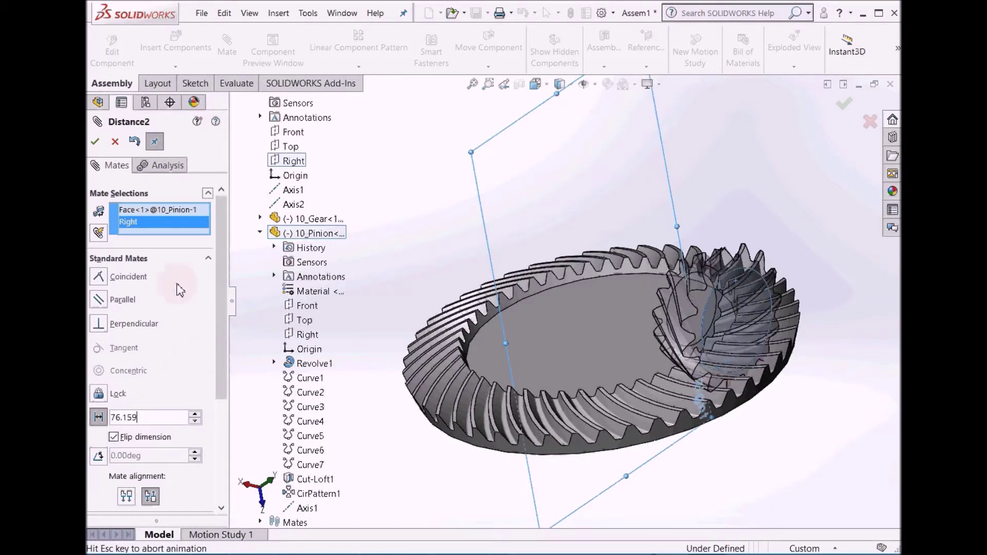
left_click(96, 141)
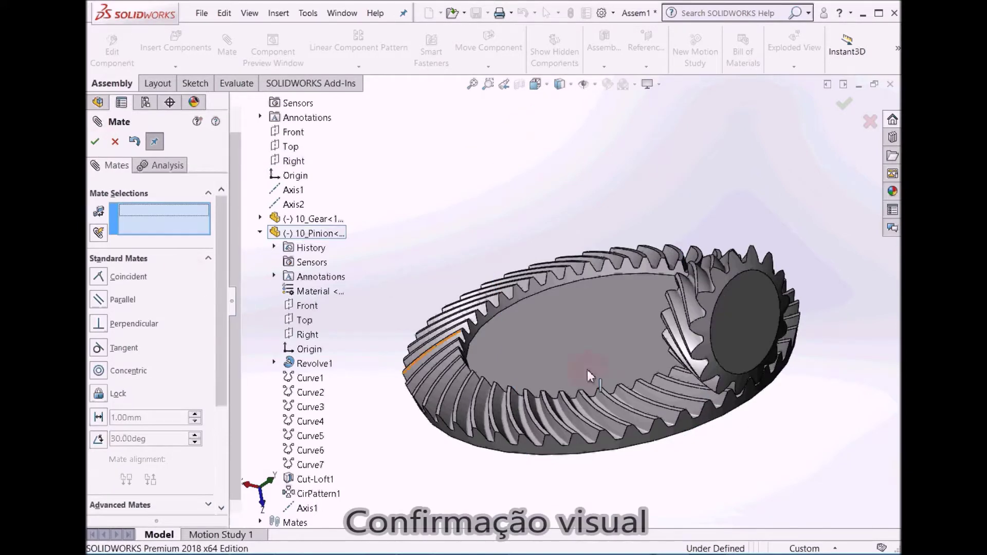
mouse_move(628, 348)
middle_mouse_down()
mouse_move(571, 302)
mouse_move(532, 309)
middle_mouse_up()
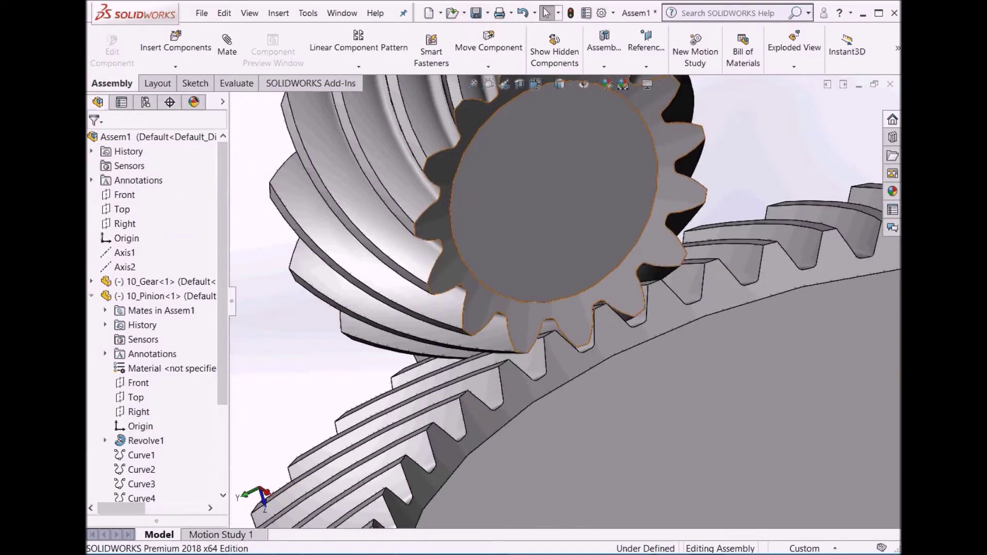
- Run Interference Detection on the gear pair, which reports no interferences
left_click(315, 18)
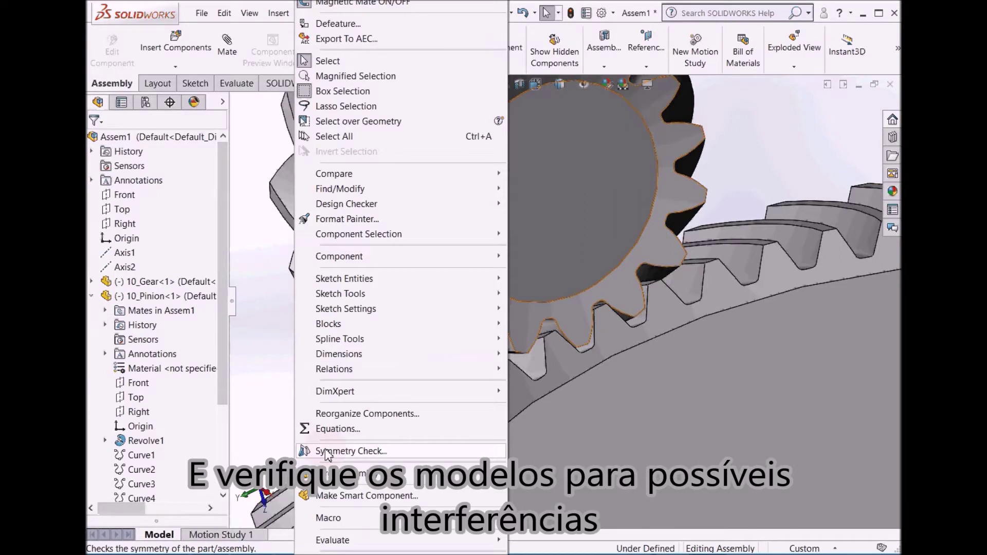
mouse_move(332, 540)
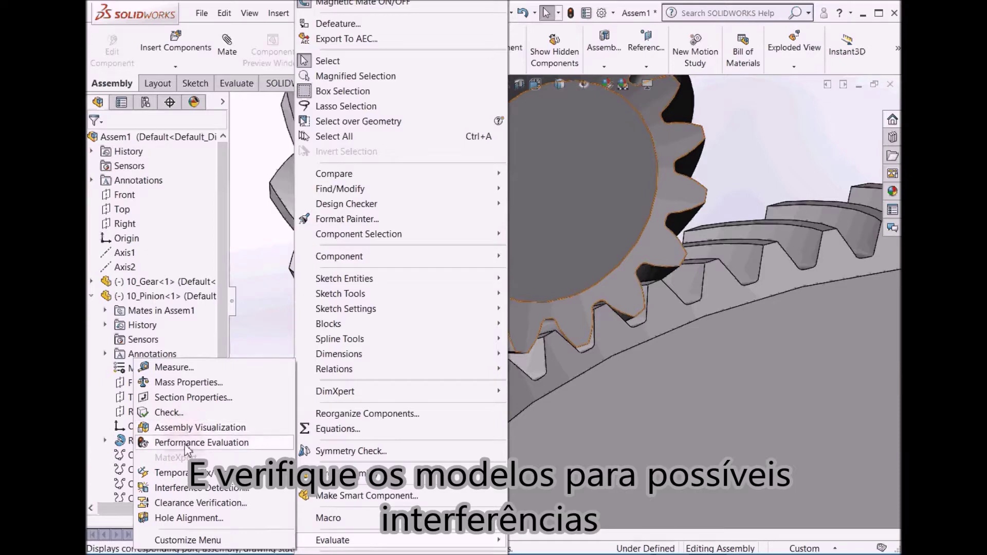
left_click(185, 488)
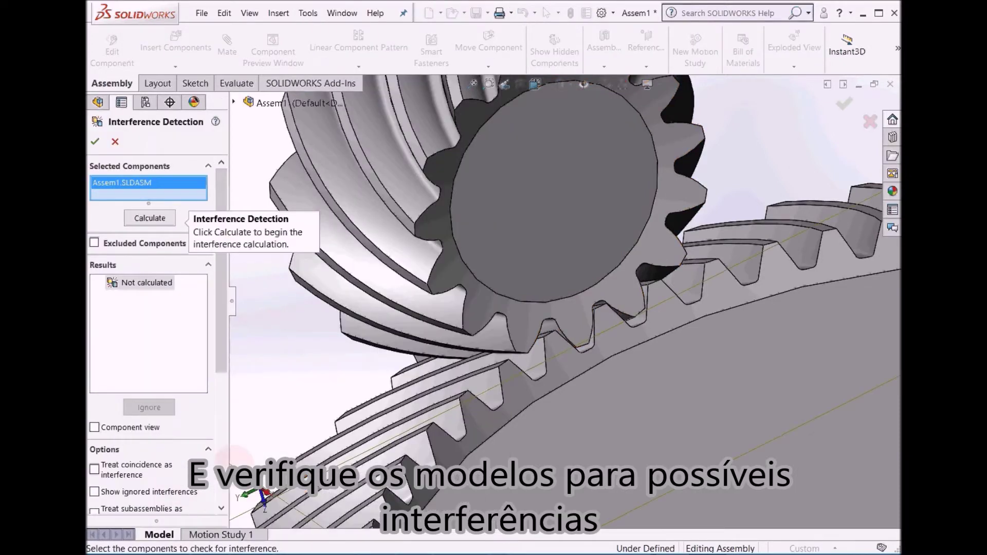
left_click(152, 221)
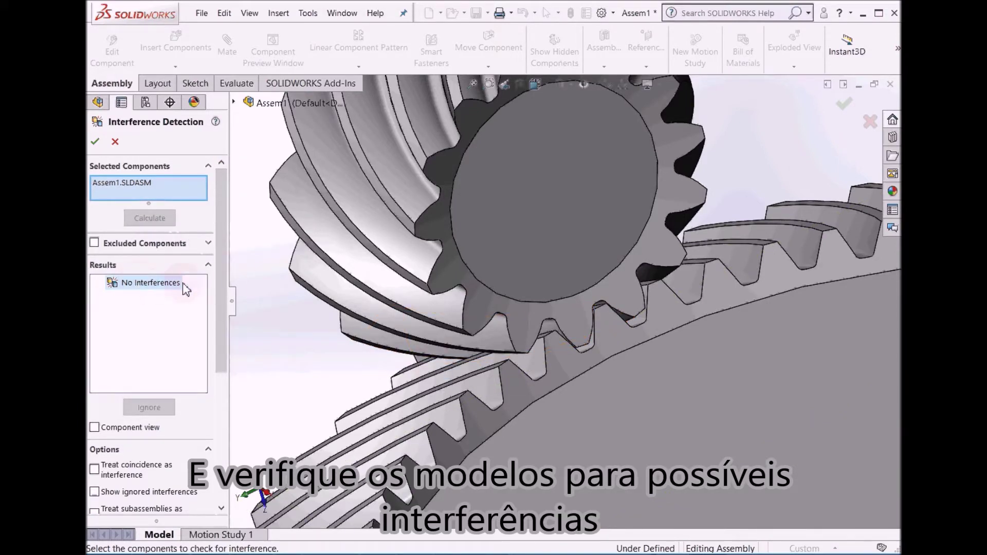
left_click(96, 142)
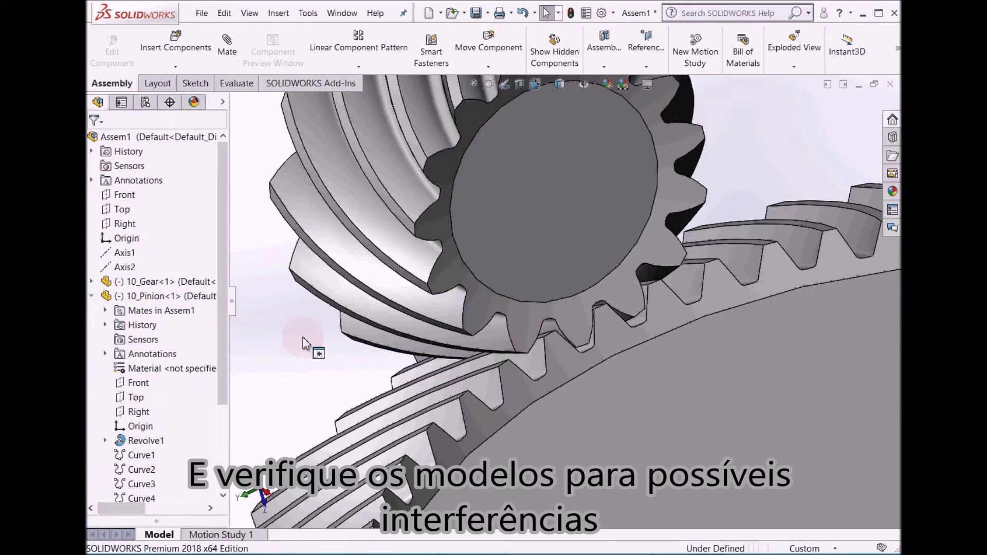
- Drag the pinion to turn it slightly about its axis
left_click(627, 298)
left_click_drag(627, 299, 686, 303)
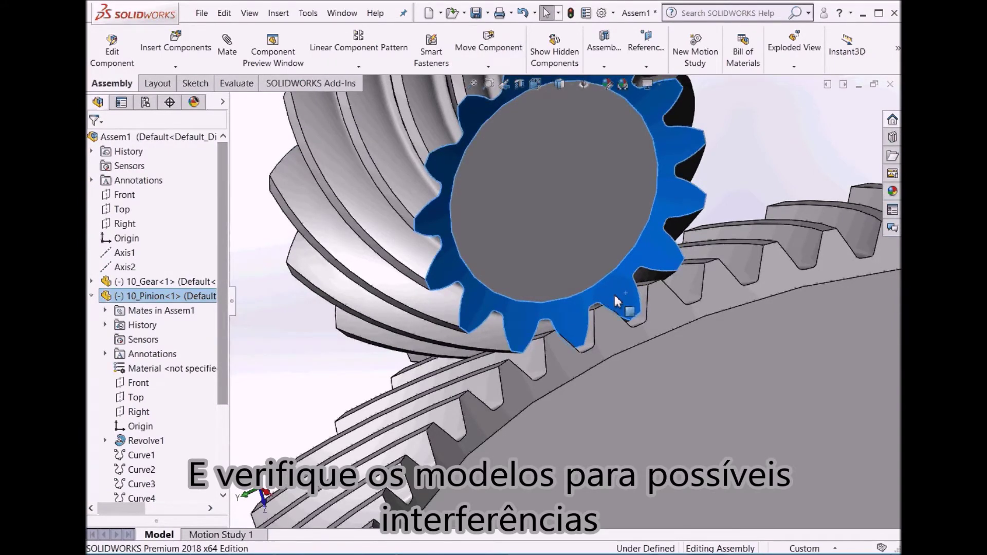
left_click(296, 308)
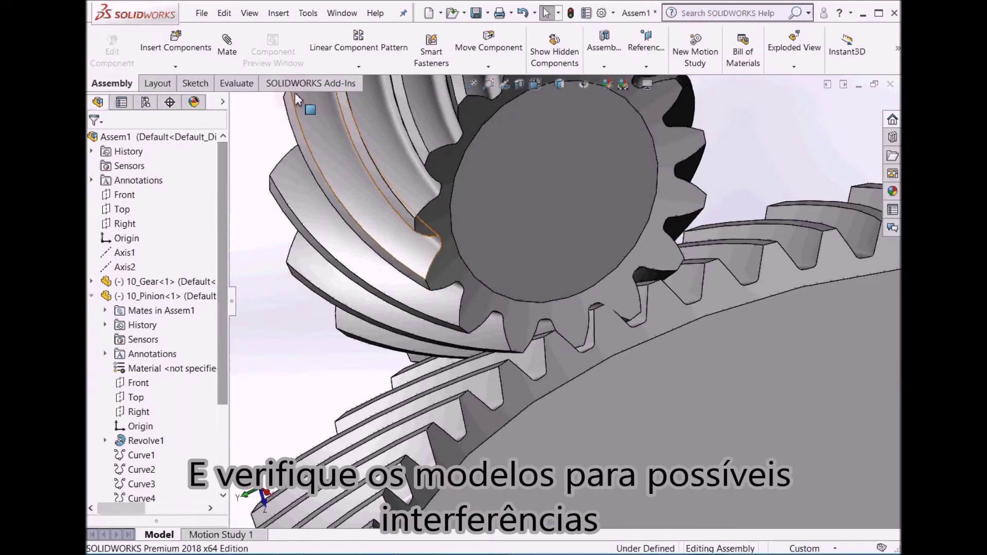
- Rerun Interference Detection, which finds four overlaps, the largest 24.95 mm³
left_click(308, 13)
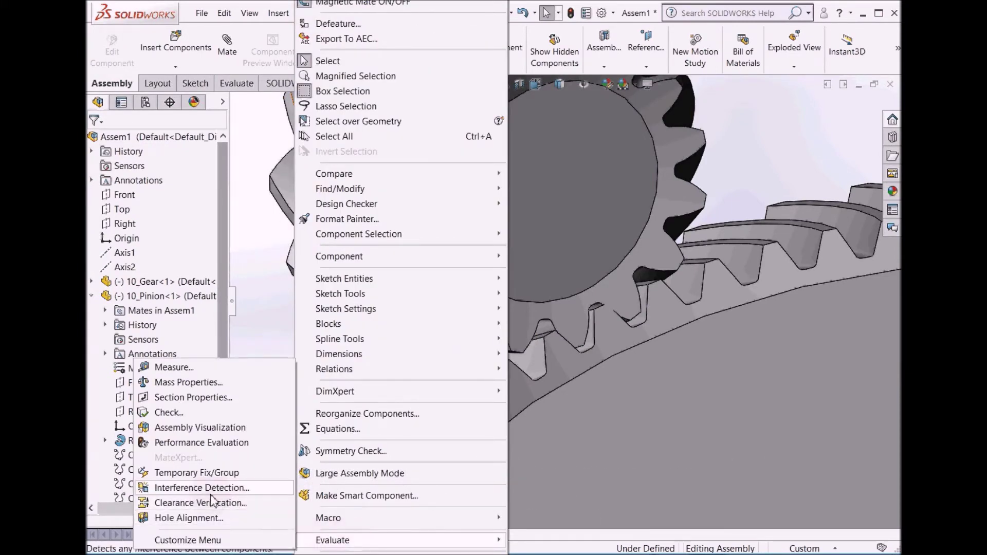
left_click(197, 493)
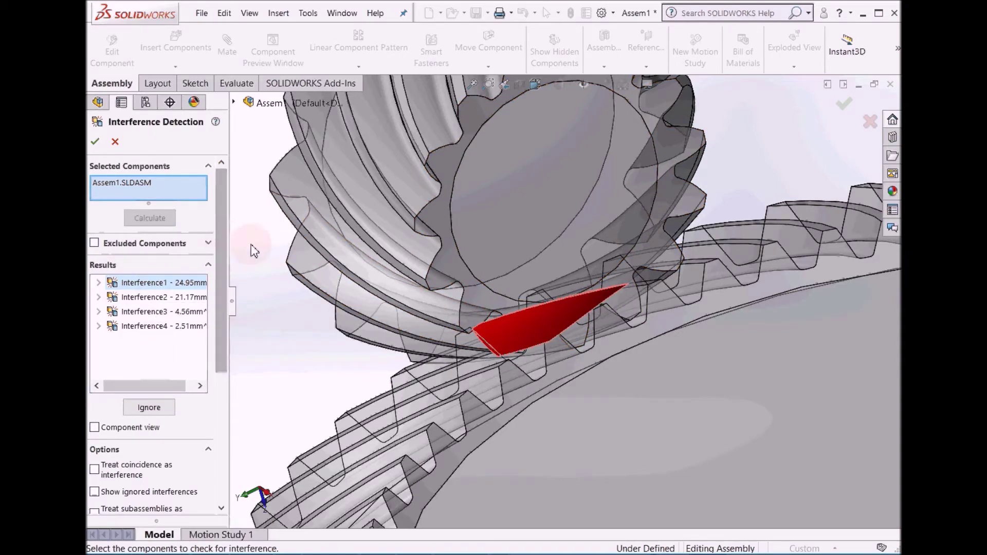
left_click(95, 143)
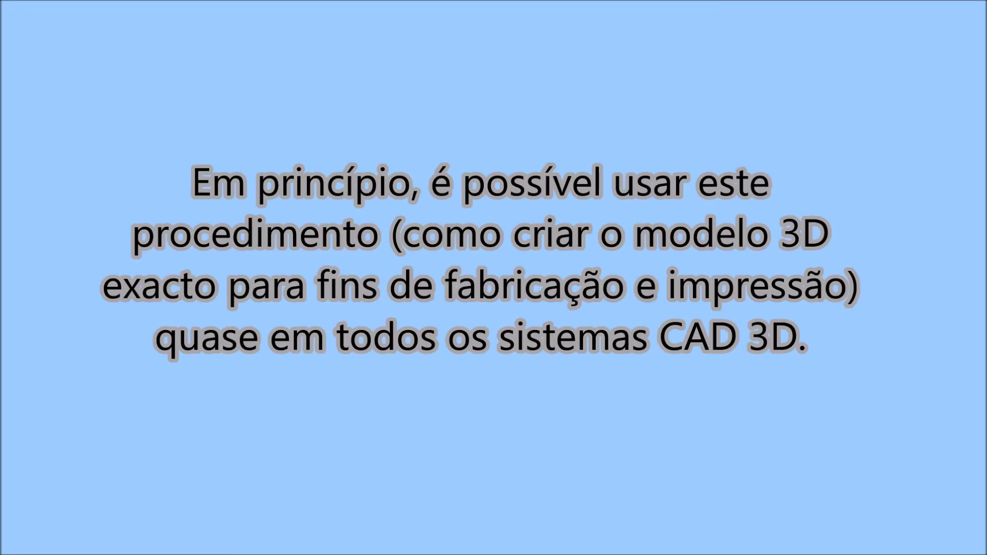